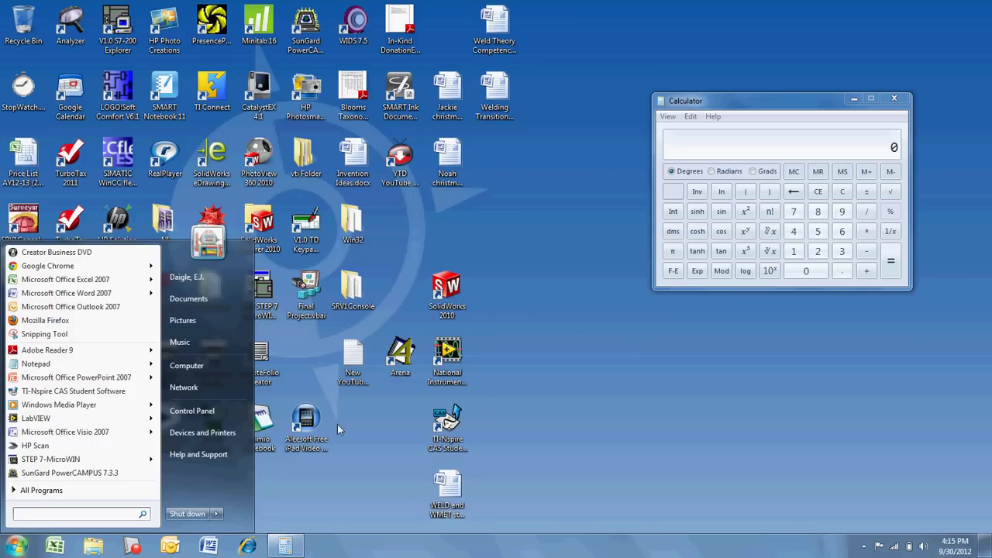
Step: Launch Multisim 11.0 from All Programs > National Instruments > Circuit Design Suite 11.0
click(89, 492)
drag(158, 417, 82, 379)
click(62, 358)
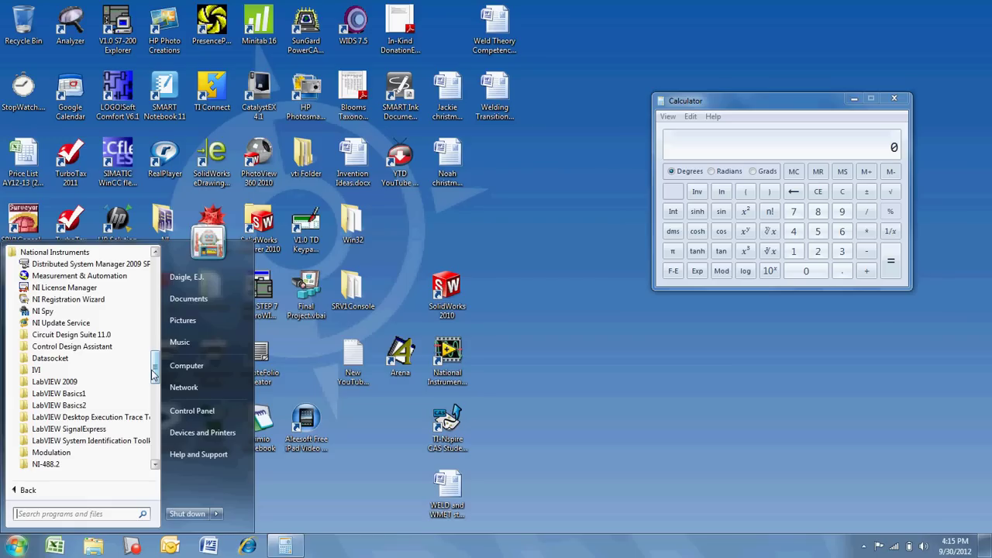
click(81, 338)
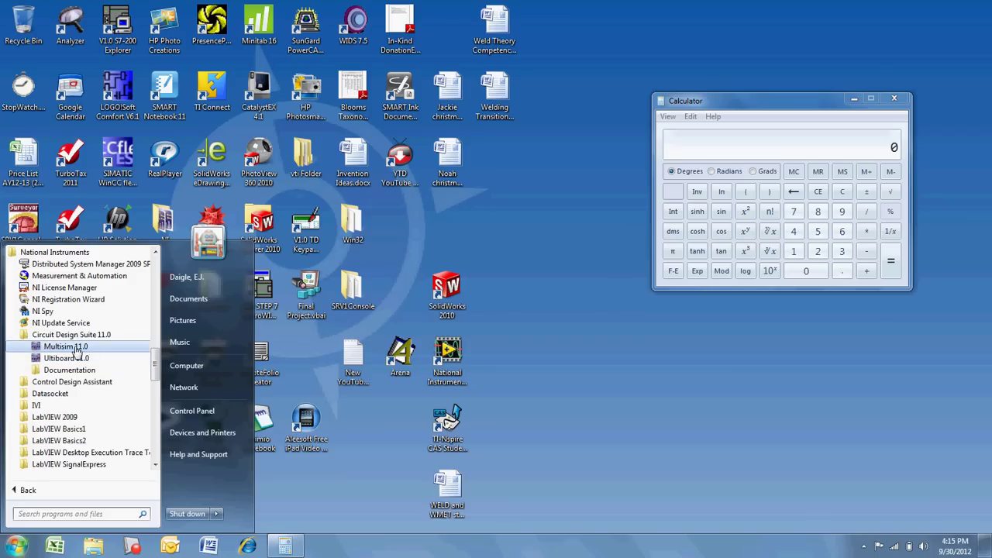
click(65, 347)
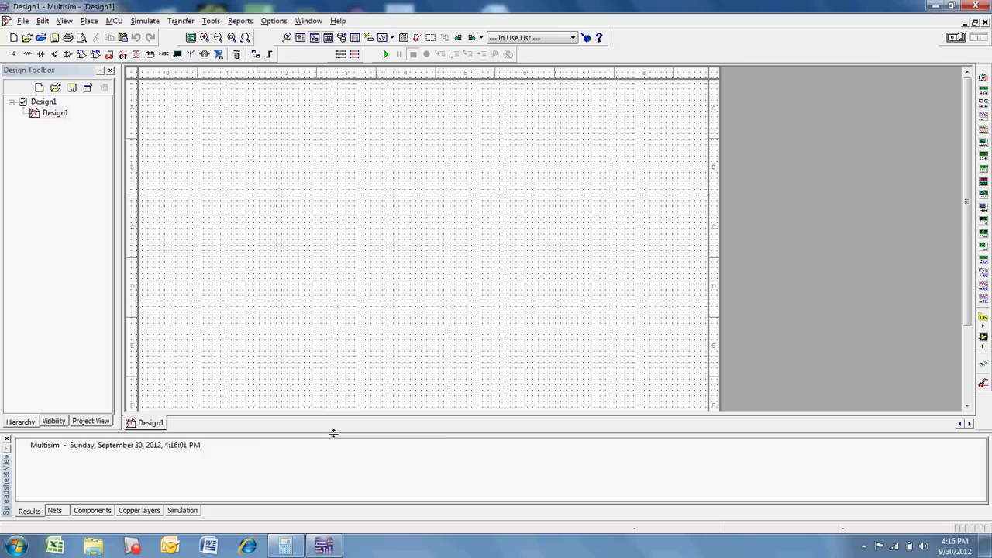
Step: Shorten the Results pane to enlarge the schematic, then check the Place menu and Oscilloscope button
drag(334, 433, 333, 466)
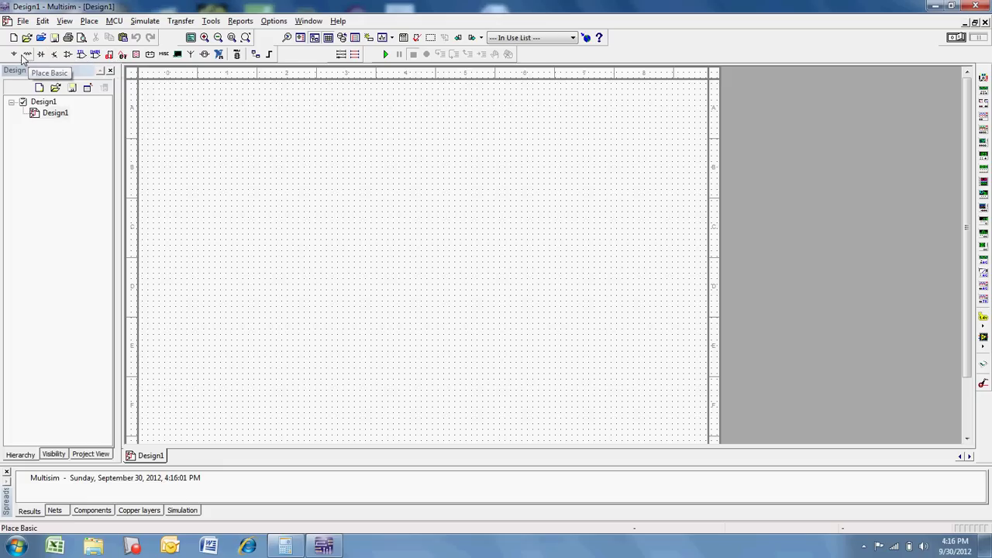
click(92, 22)
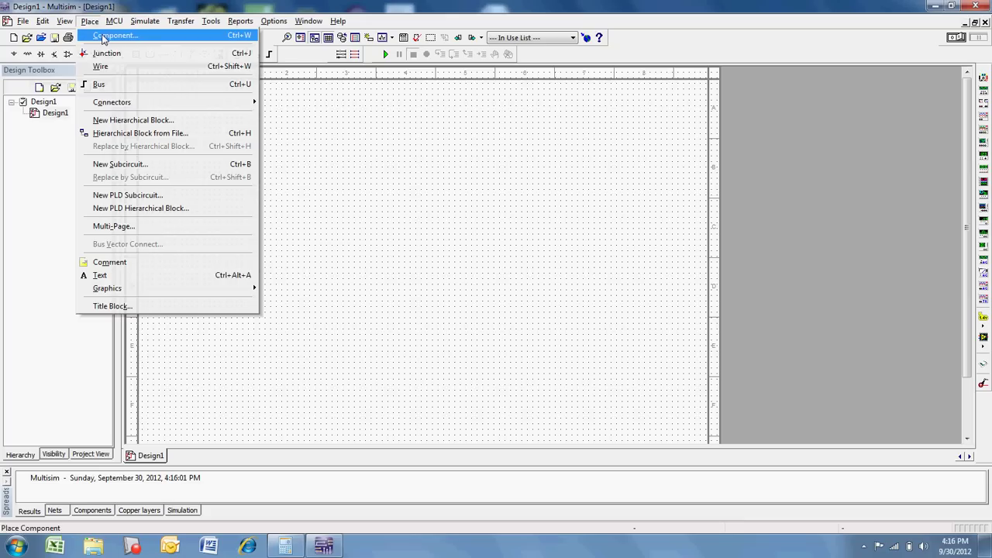
click(443, 226)
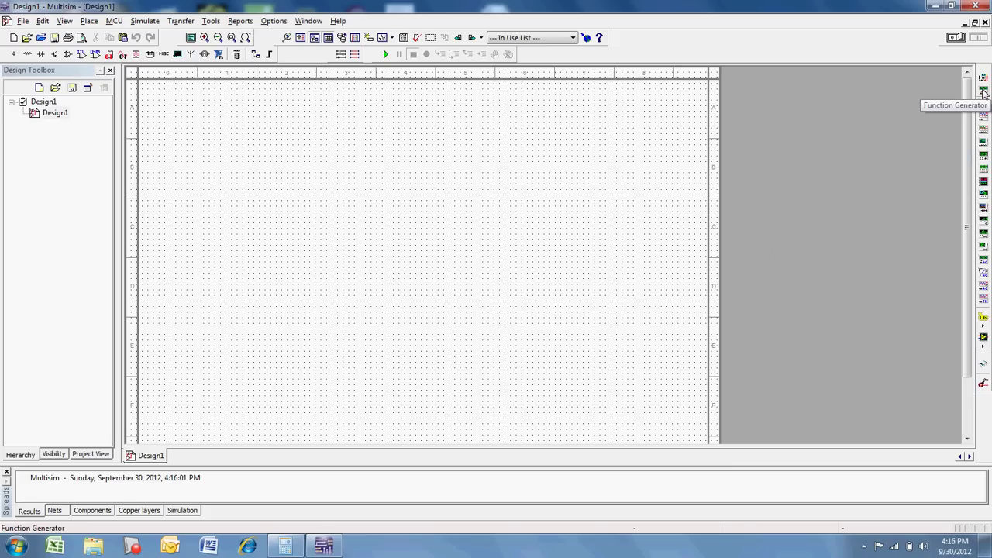
click(981, 137)
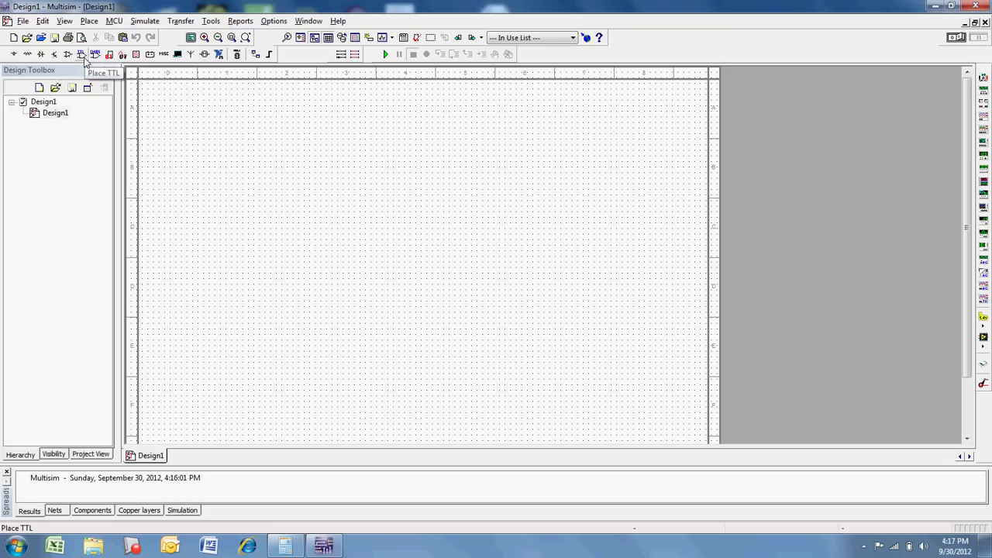
Step: Place a 12 V DC_POWER source, V1, on the left side of the schematic
click(13, 55)
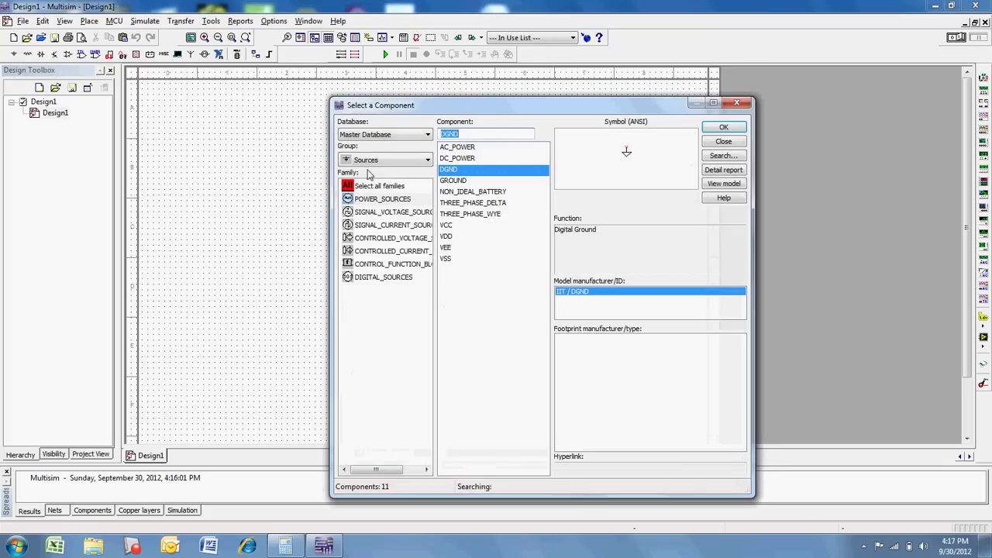
click(458, 159)
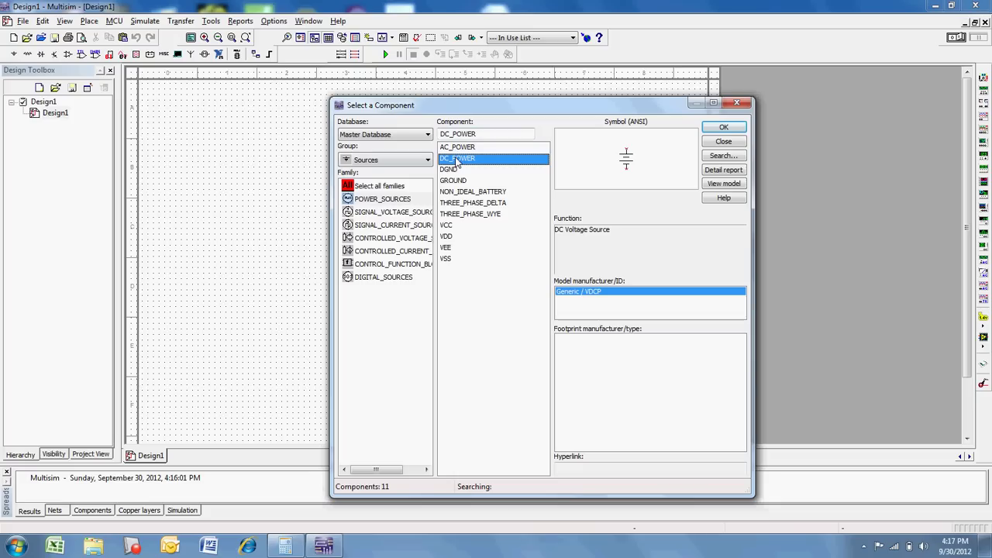
click(723, 127)
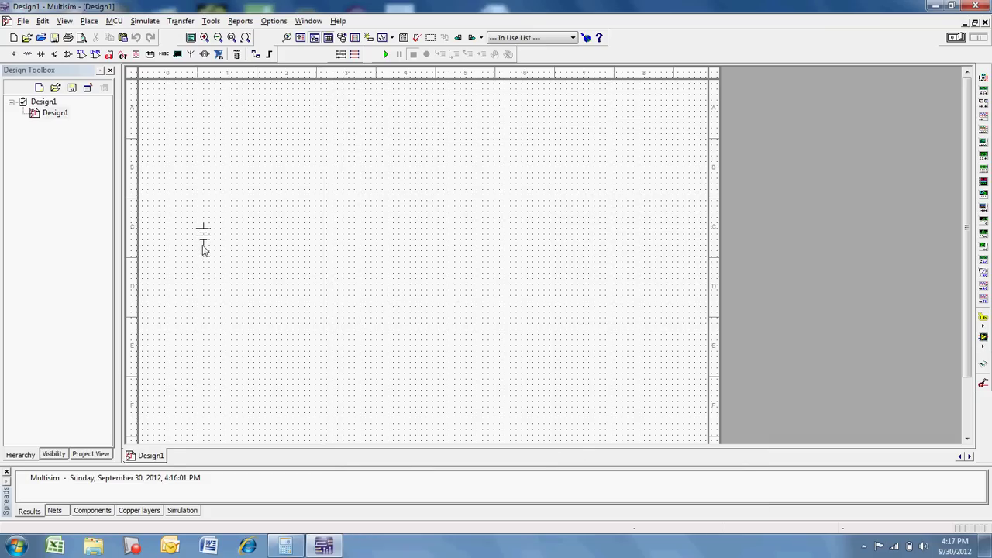
click(203, 248)
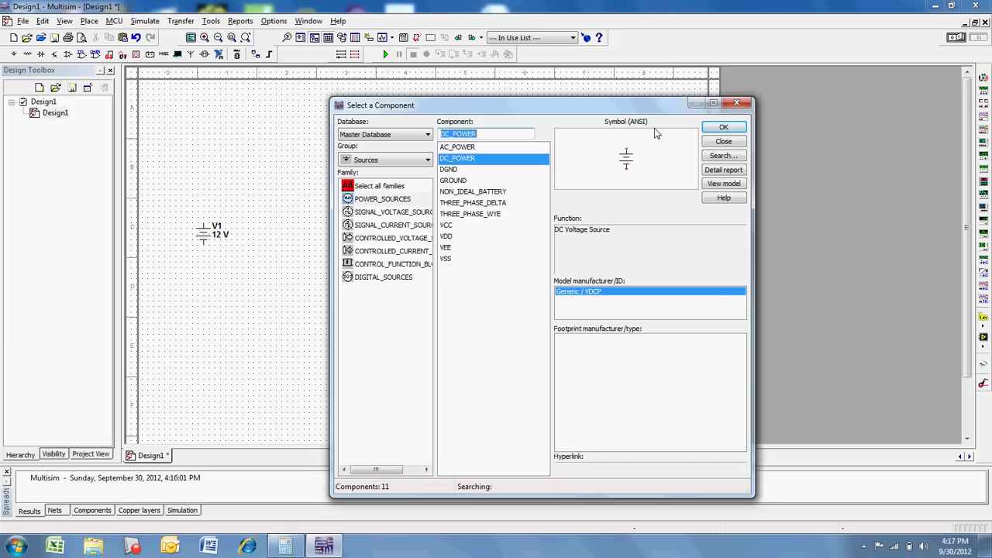
Step: Close the component browser and review V1's Value and Display settings, keeping it at 12 V
click(723, 141)
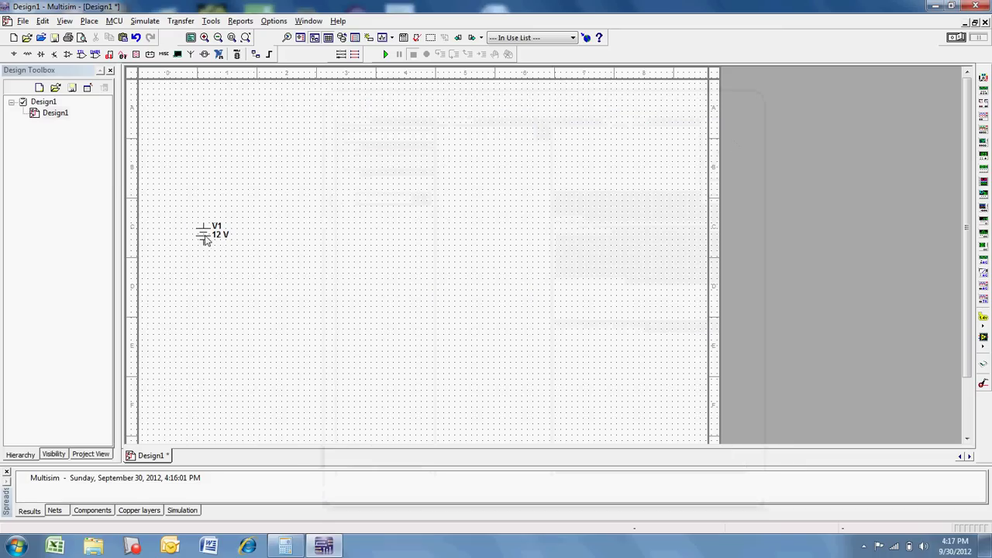
double_click(205, 239)
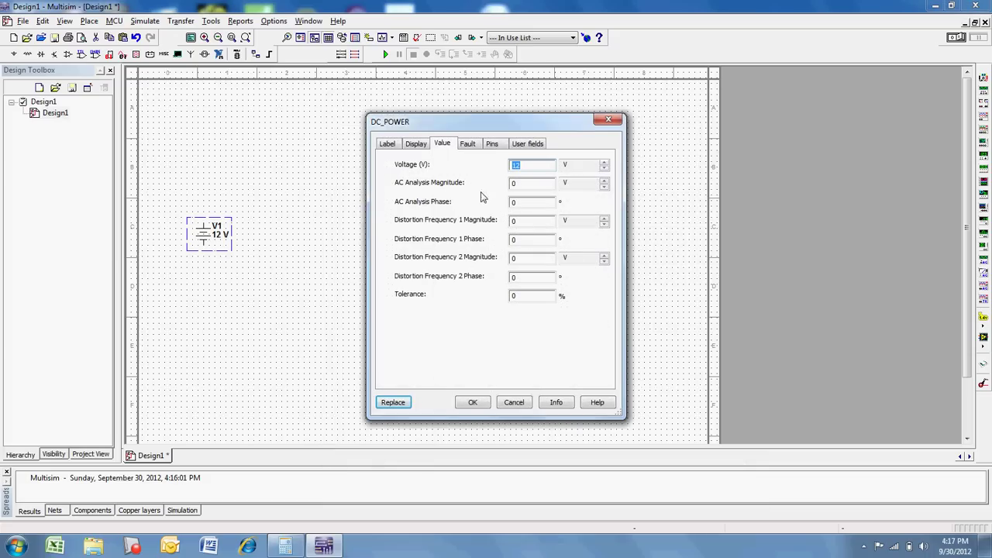
click(530, 165)
click(421, 145)
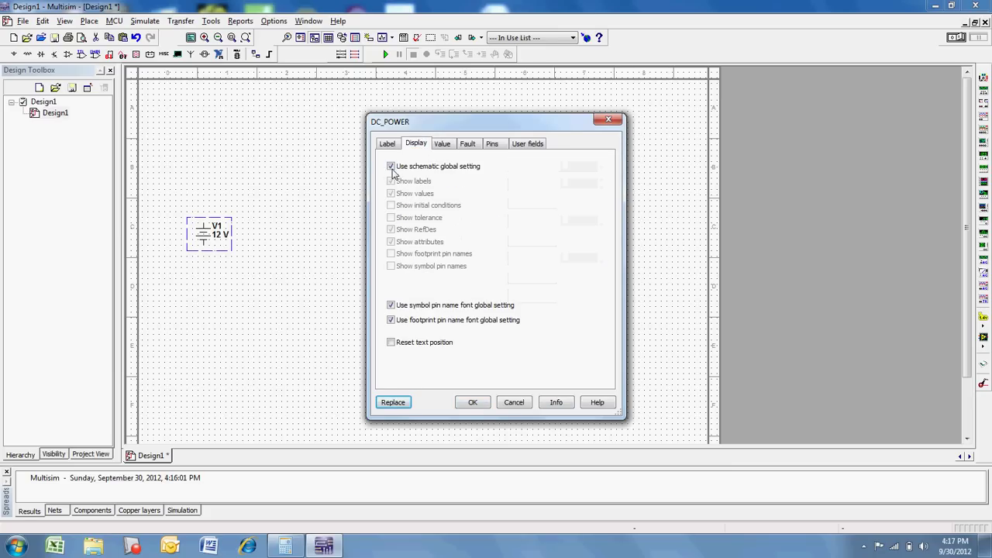
click(391, 167)
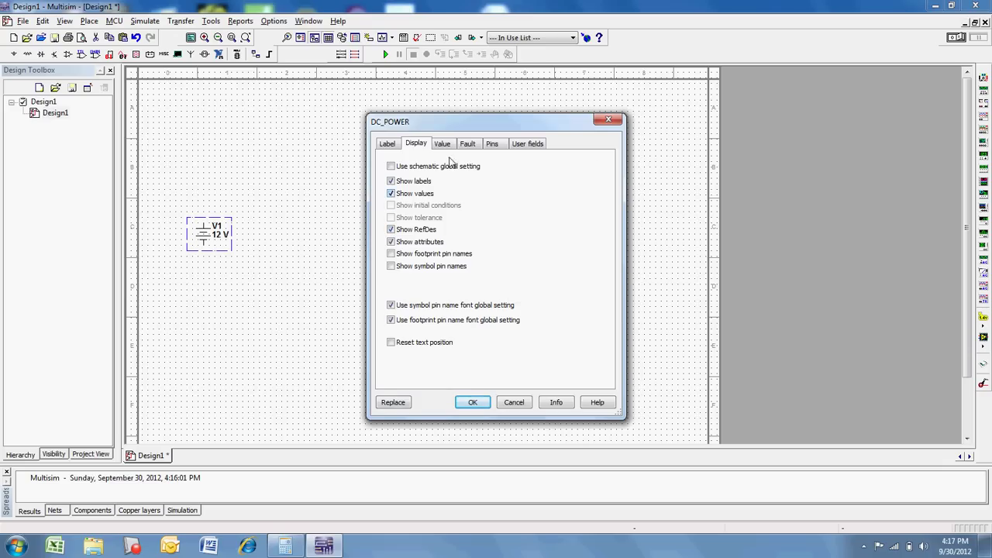
click(391, 167)
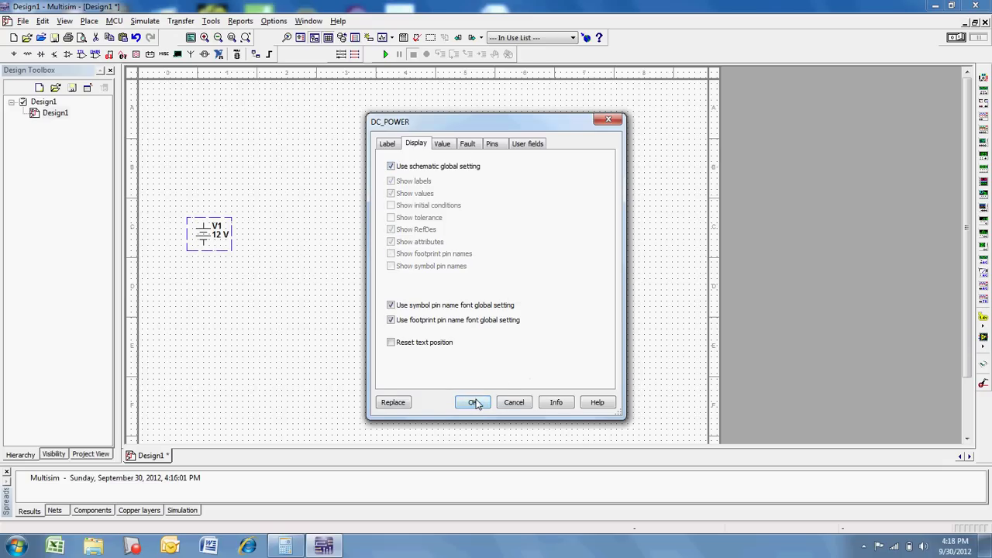
click(476, 404)
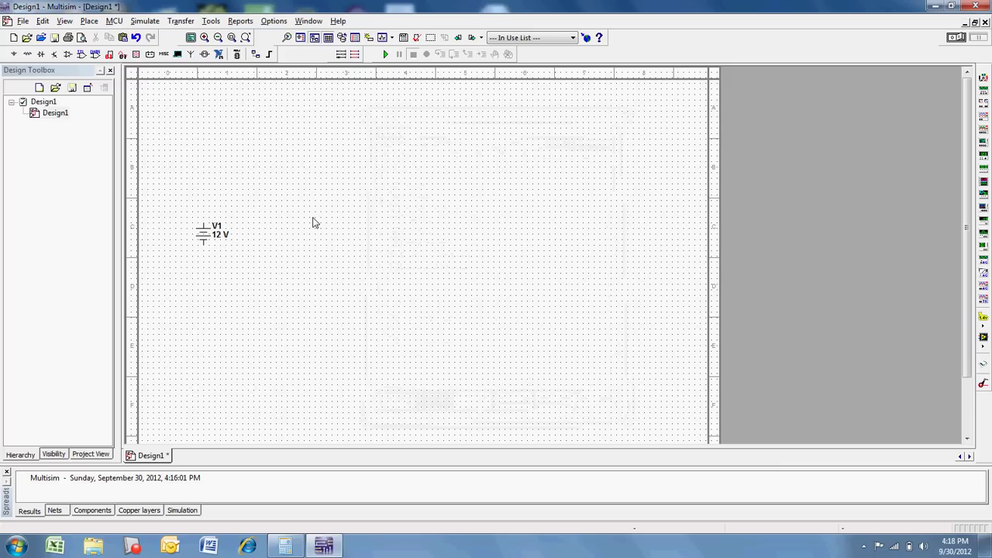
Step: Select a 1k Carbon Film resistor from the Basic RESISTOR family in the component library
click(28, 54)
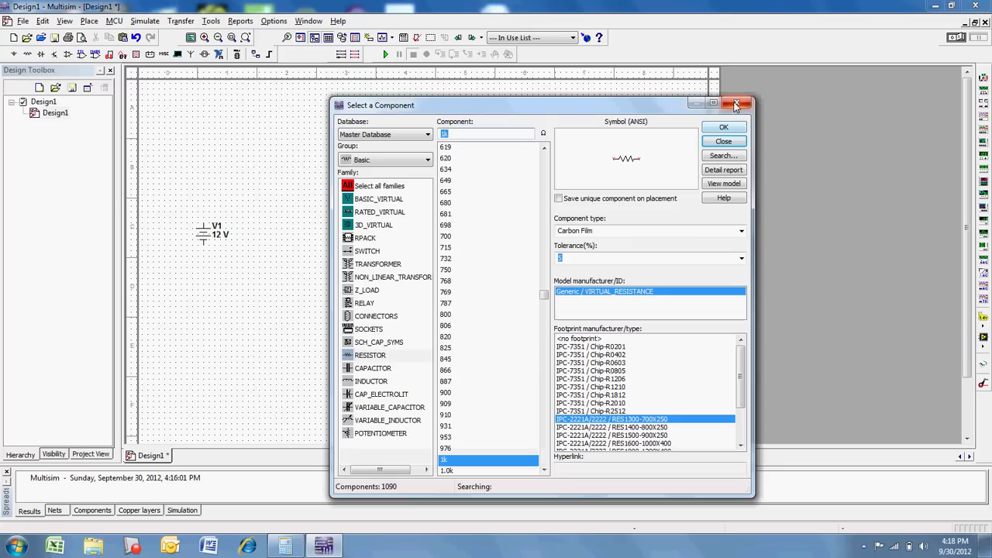
click(736, 103)
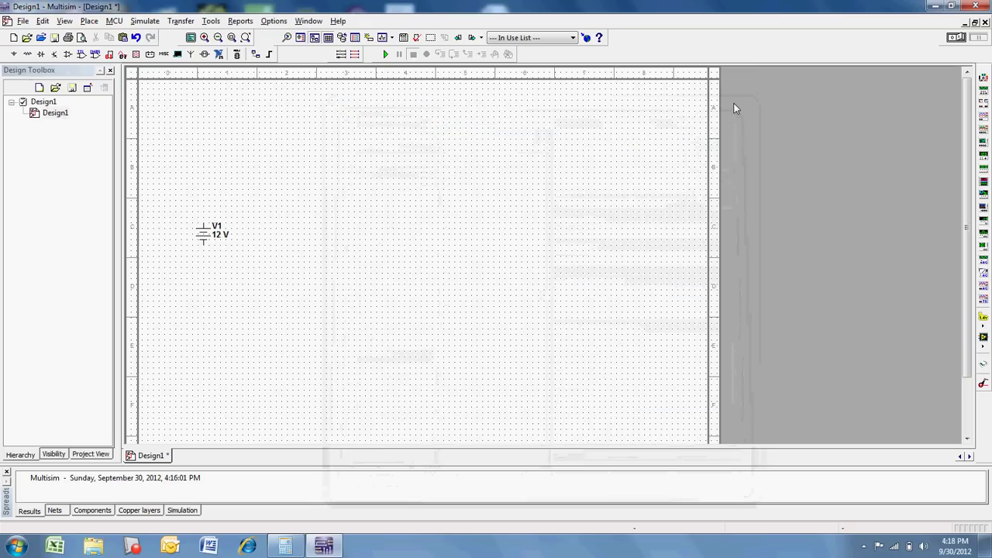
click(29, 55)
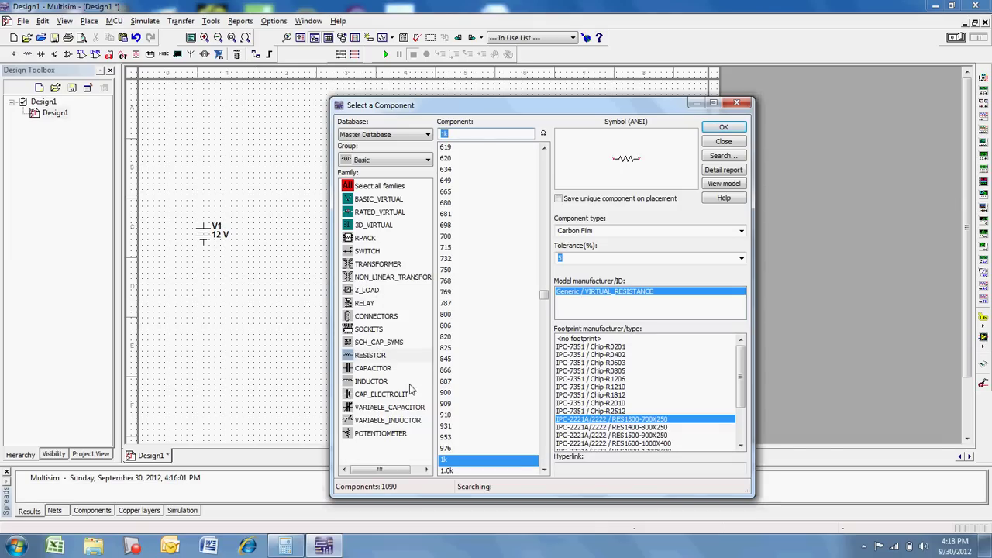
click(390, 358)
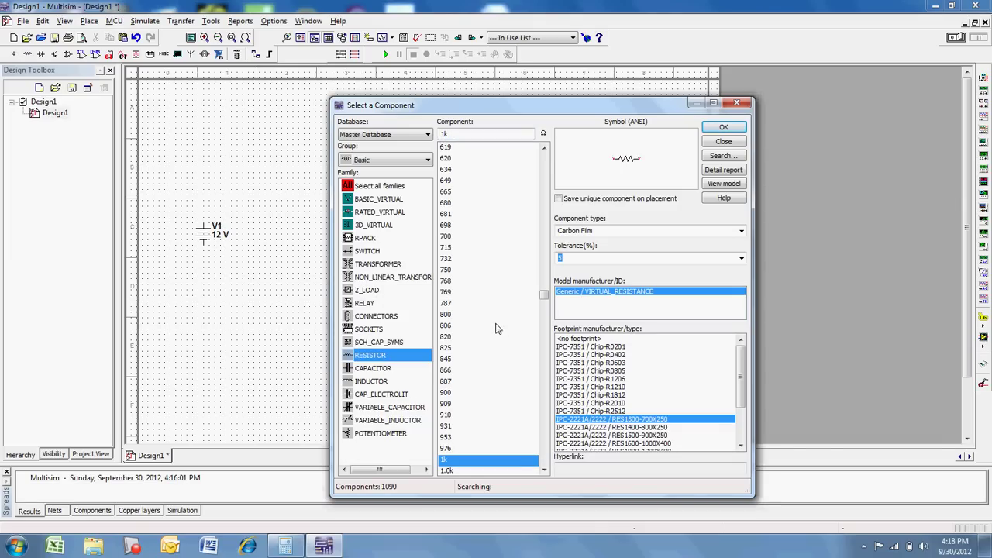
click(545, 470)
click(544, 470)
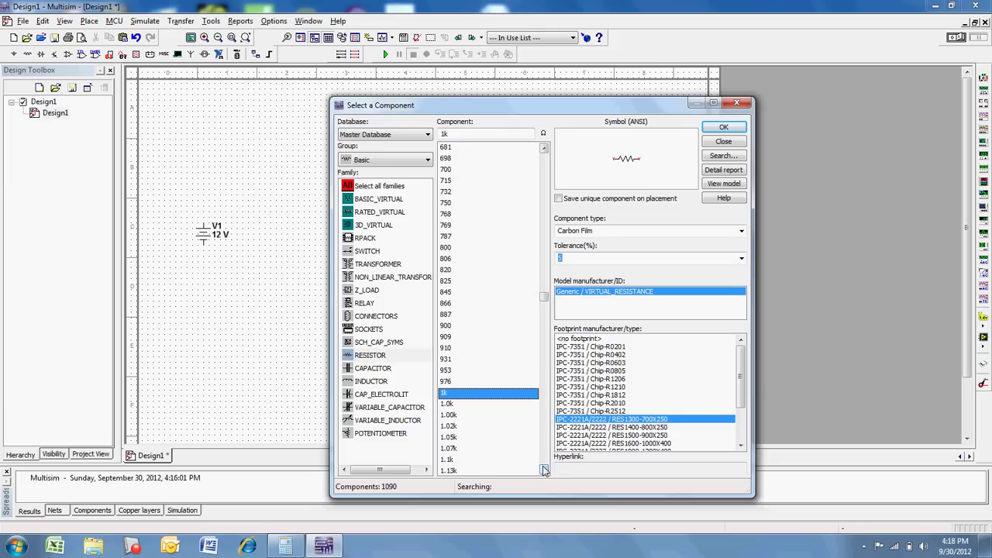
click(448, 406)
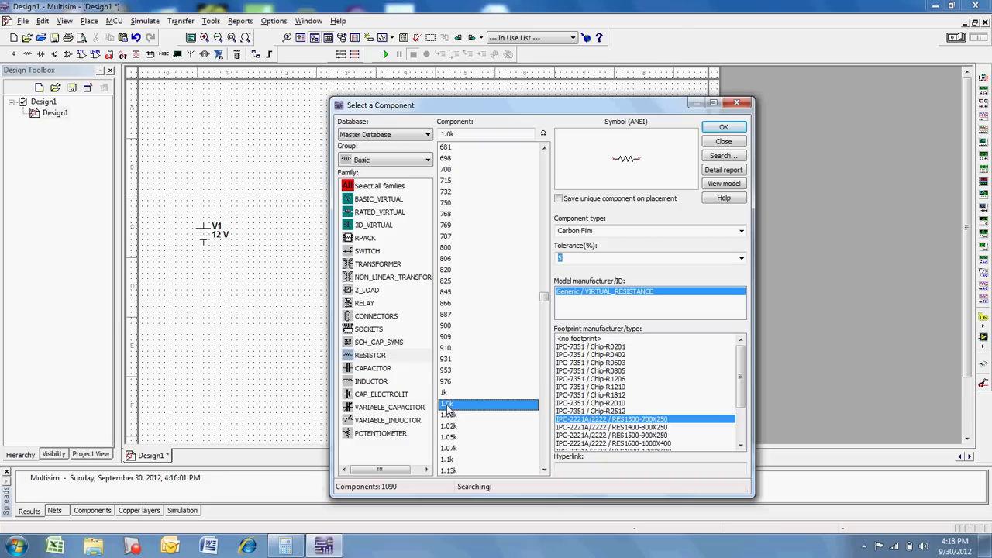
click(451, 416)
click(444, 396)
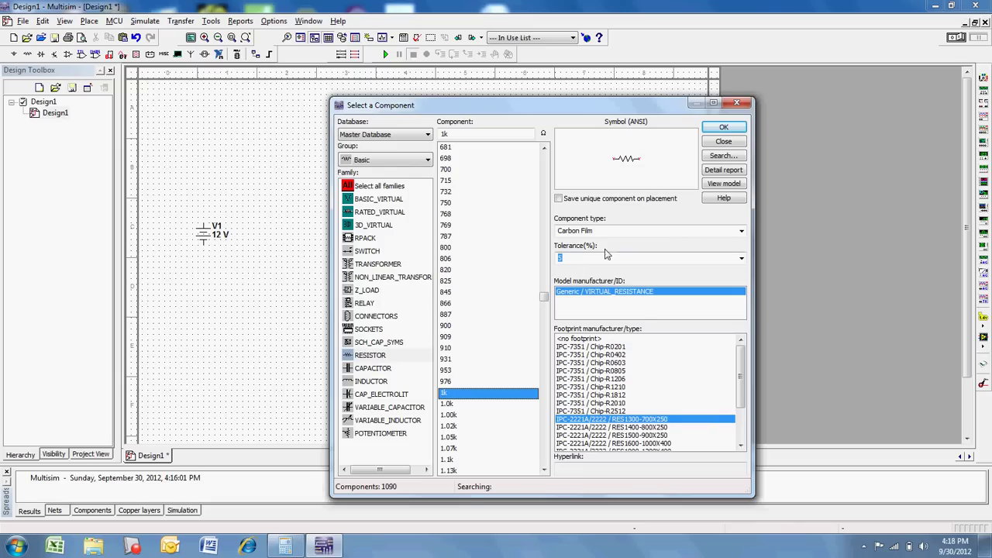
click(741, 231)
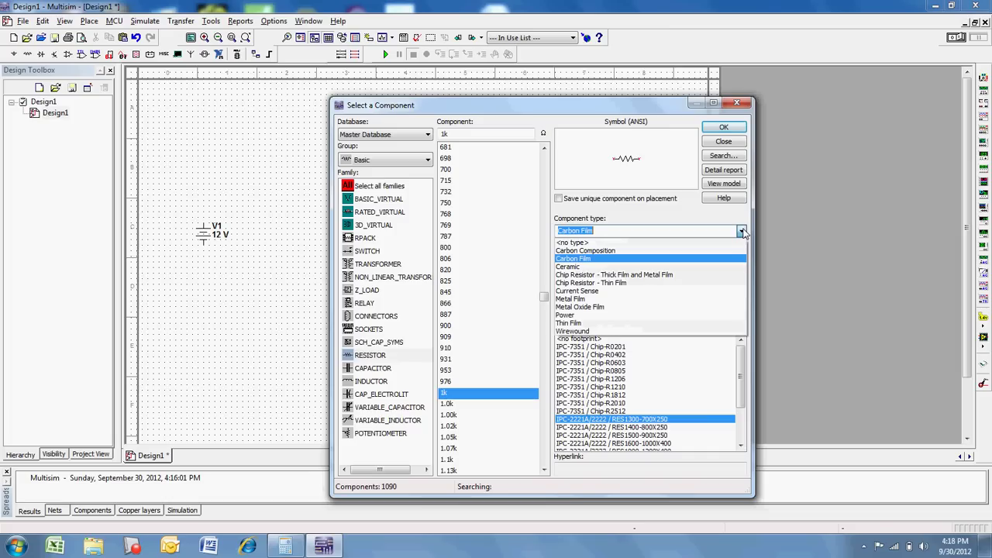
click(583, 260)
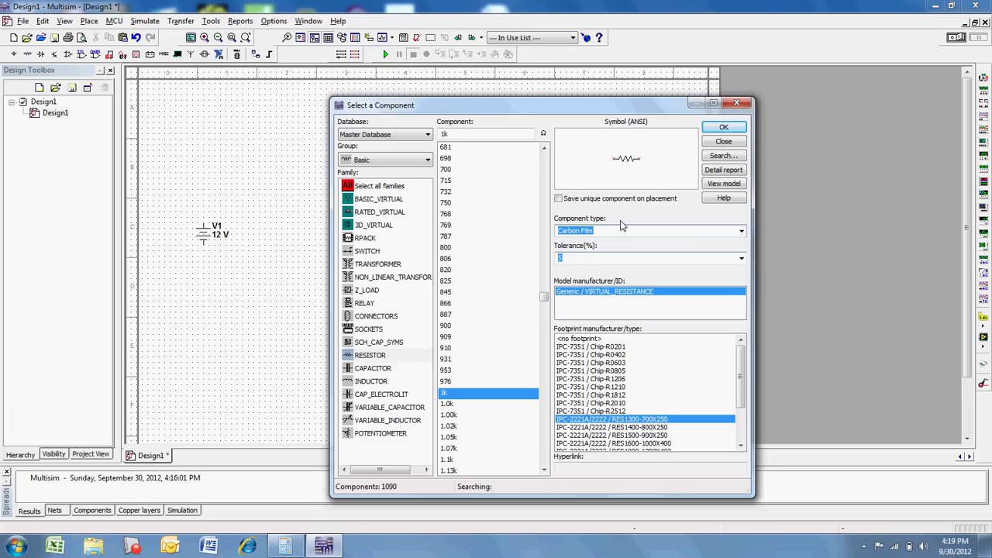
Step: Place 1k resistors R1, R2 and R3 on the schematic, then close the picker
click(724, 129)
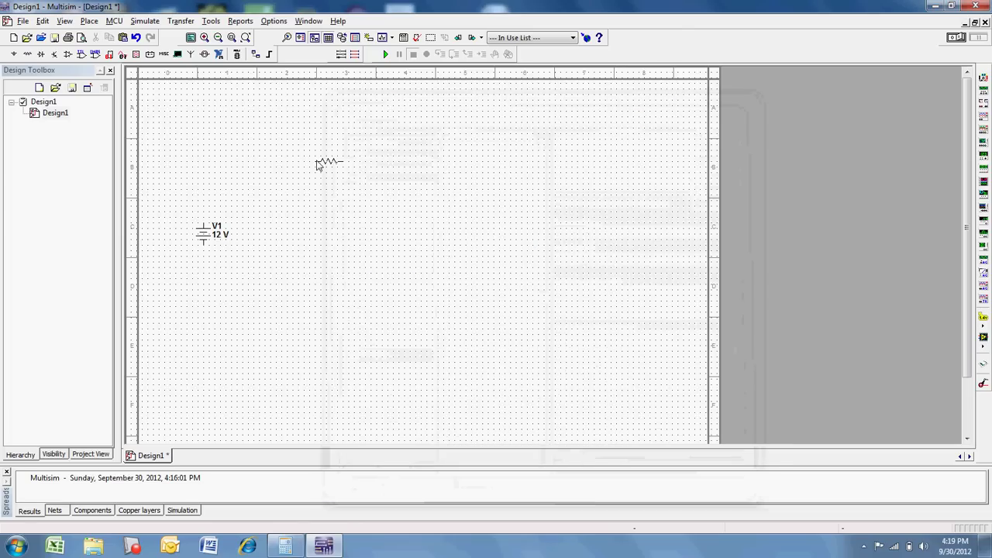
click(267, 162)
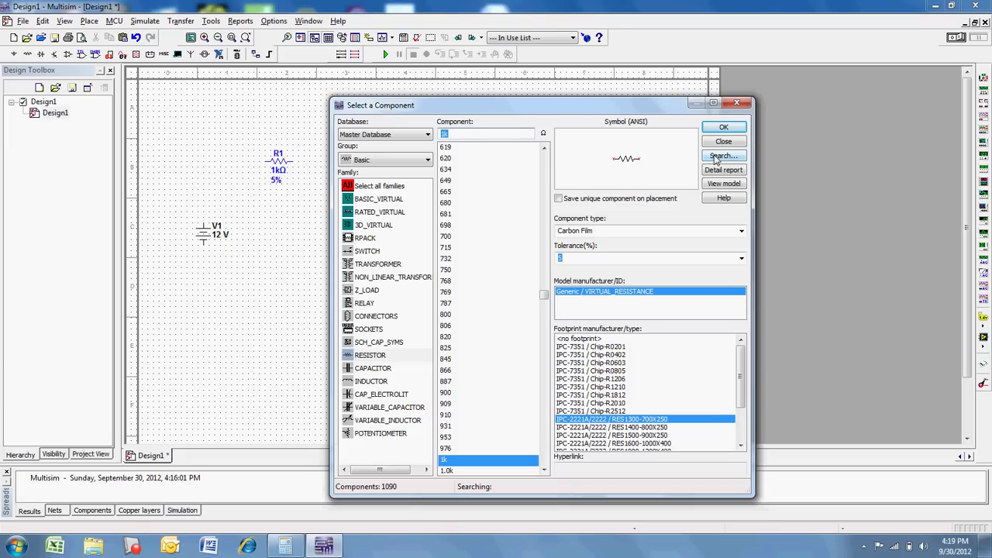
click(725, 130)
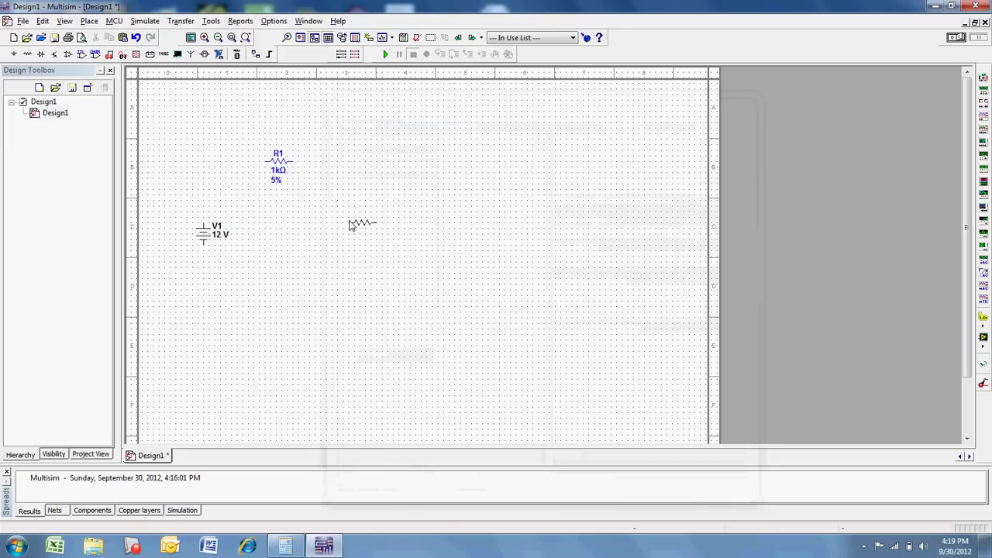
click(338, 215)
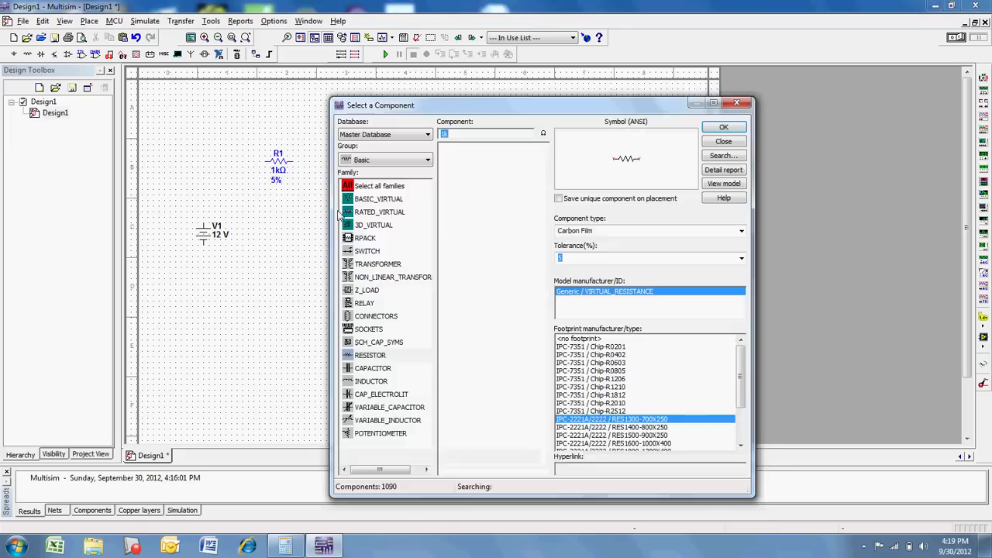
click(722, 128)
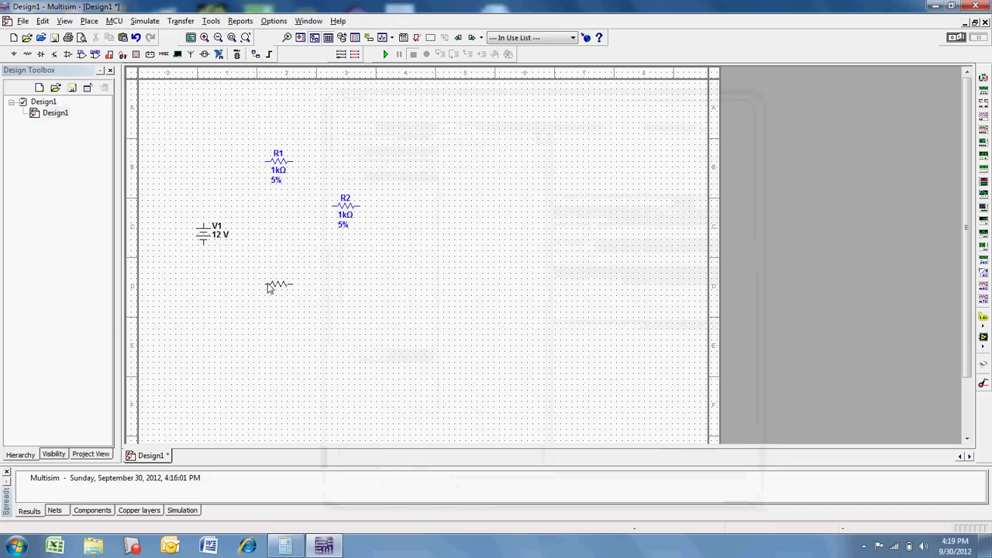
click(271, 293)
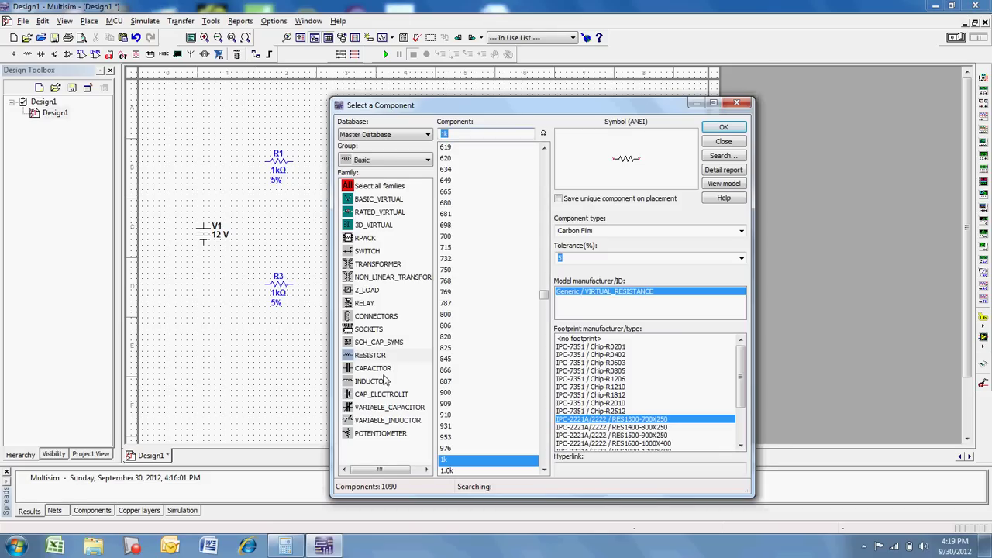
click(721, 144)
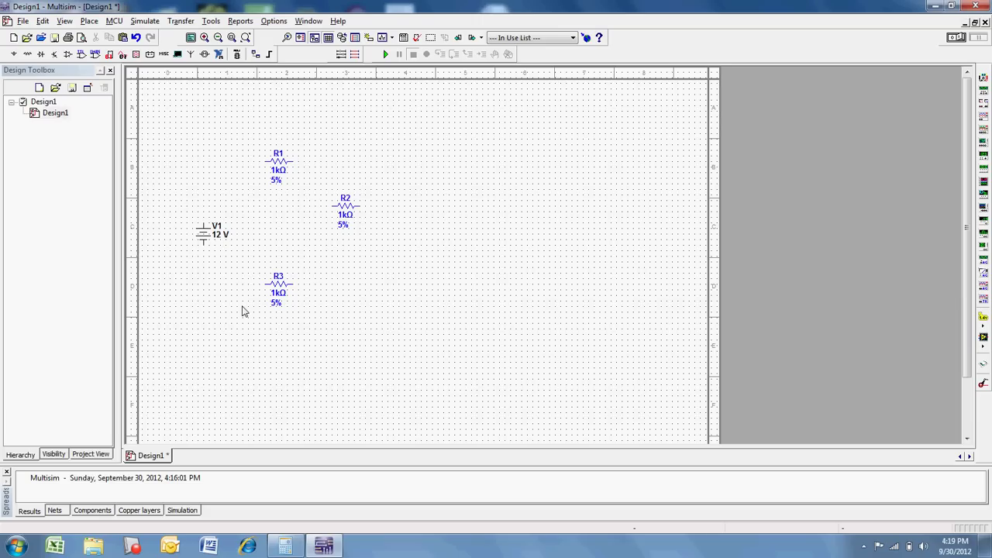
click(963, 40)
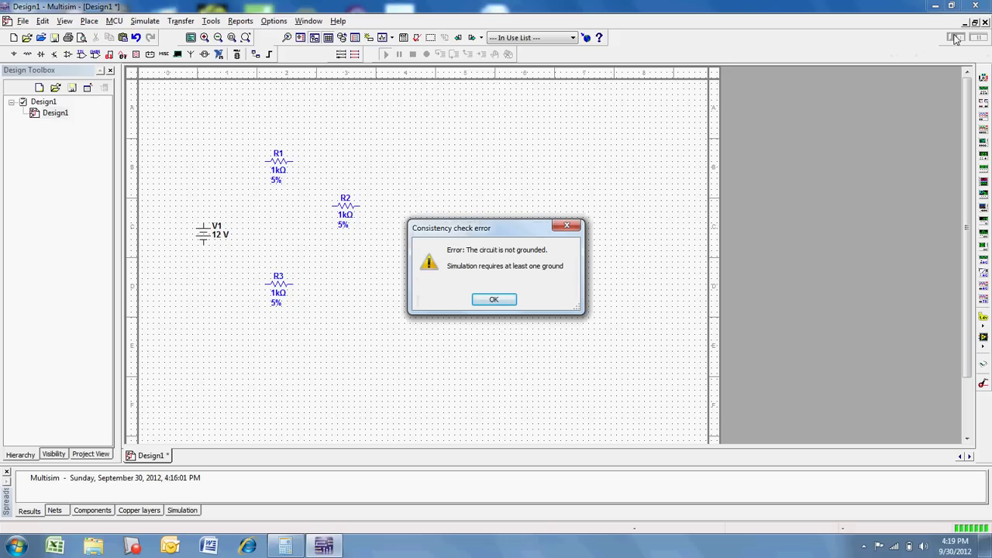
click(956, 39)
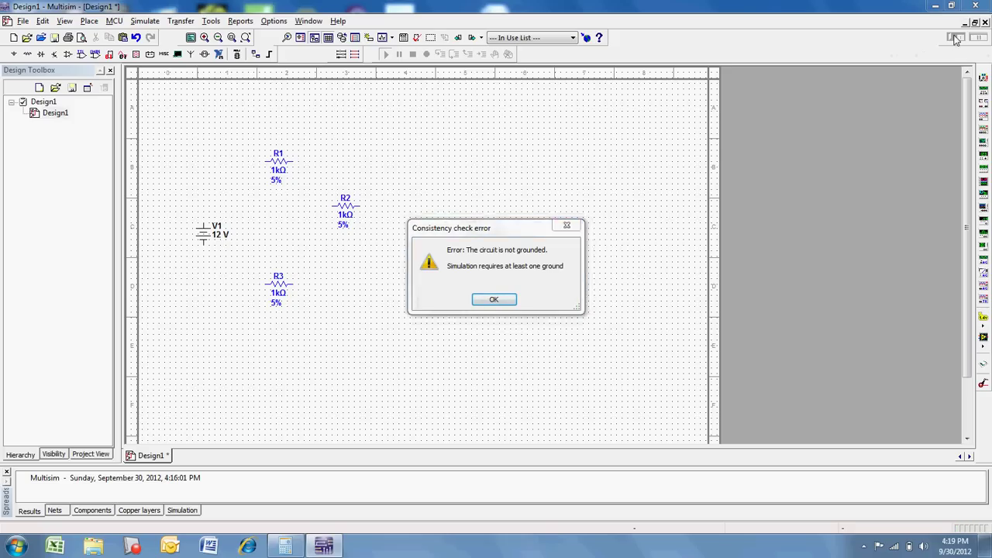
click(494, 301)
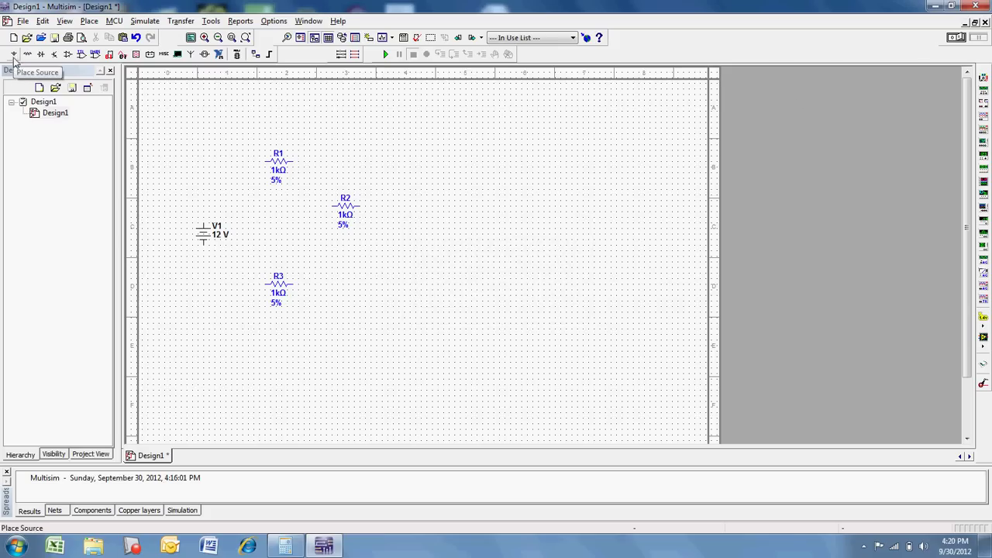
Step: Place a DGND digital ground from POWER_SOURCES just below V1, then close the picker
click(13, 56)
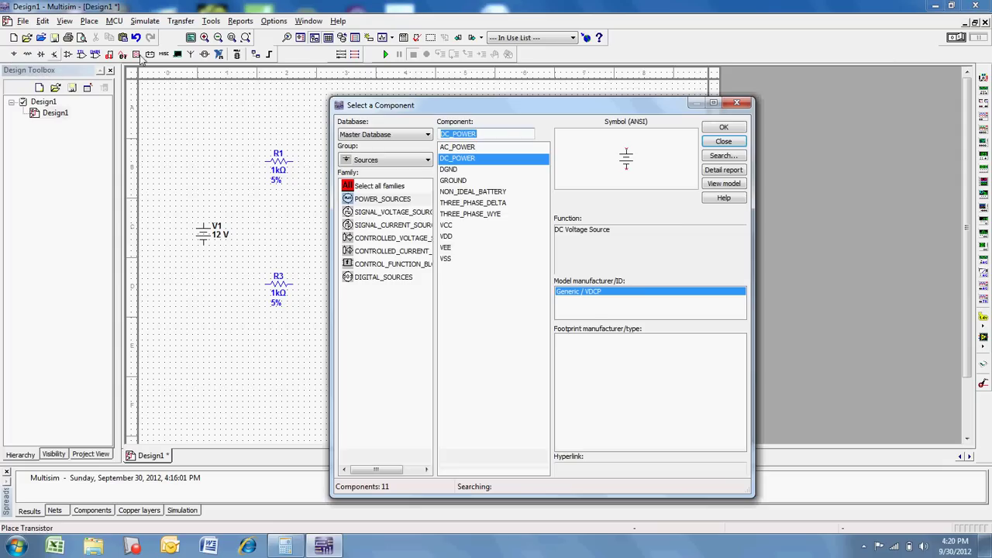
click(453, 170)
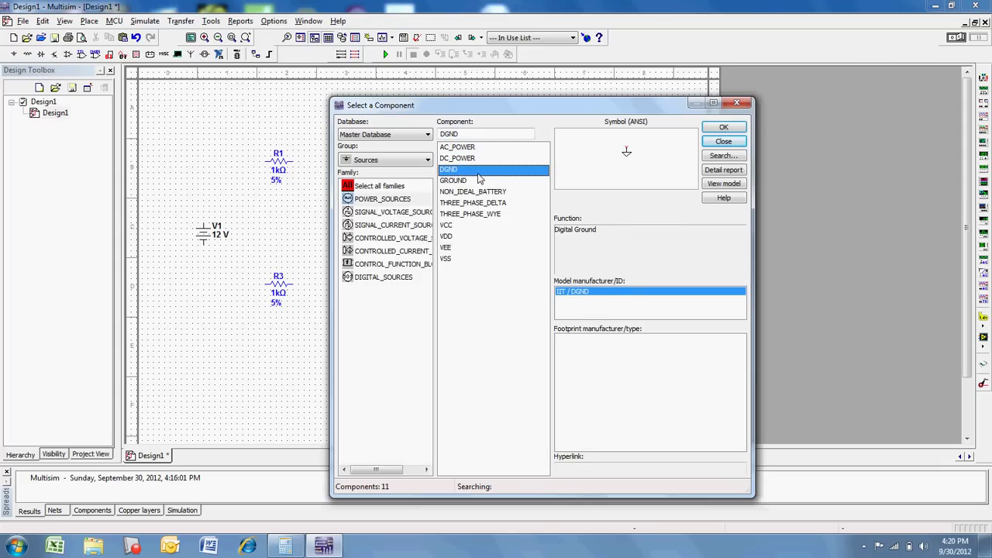
click(464, 180)
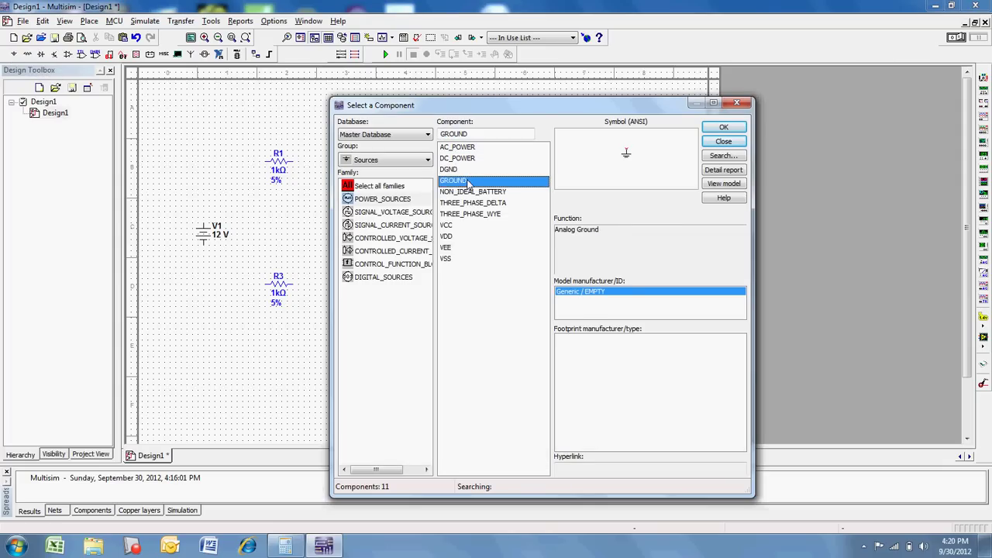
click(463, 171)
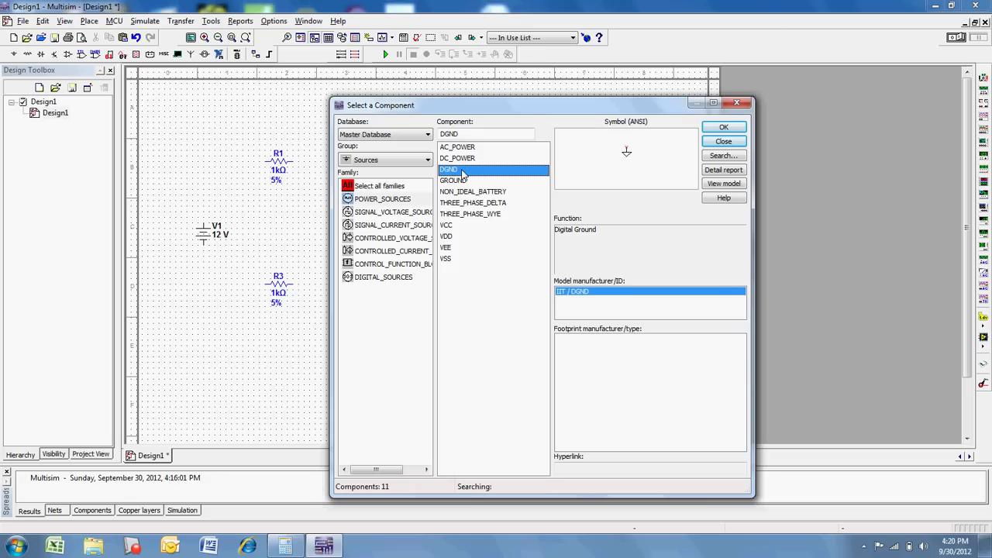
click(733, 129)
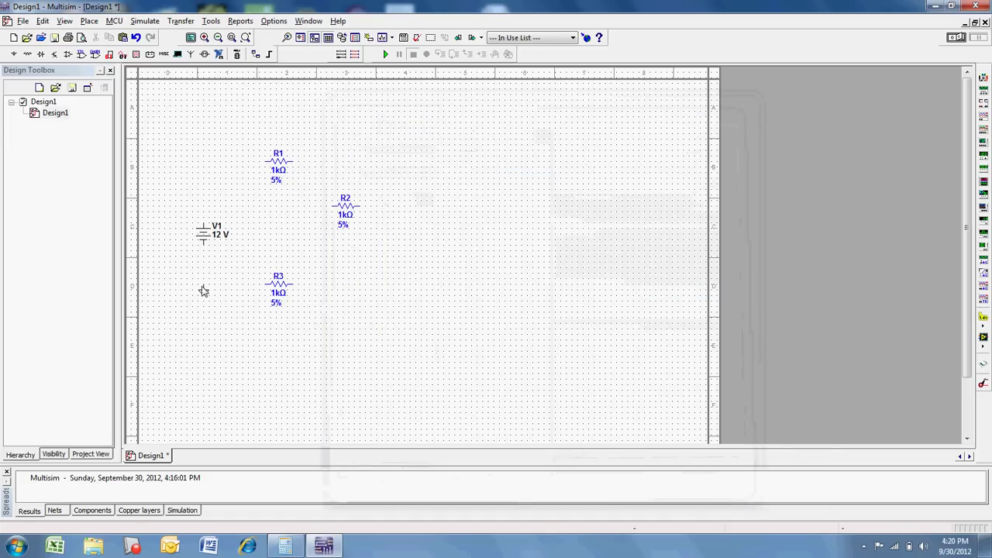
click(203, 291)
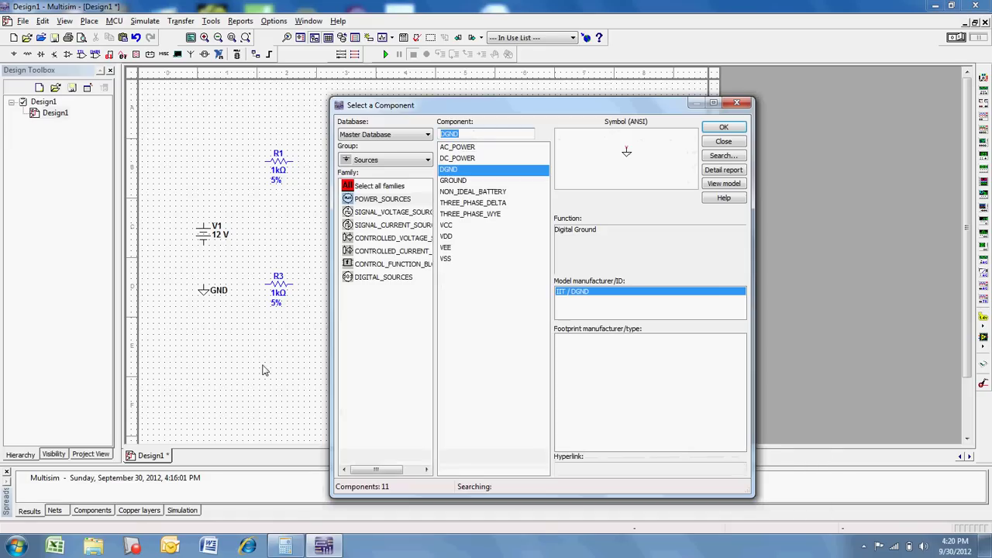
click(720, 144)
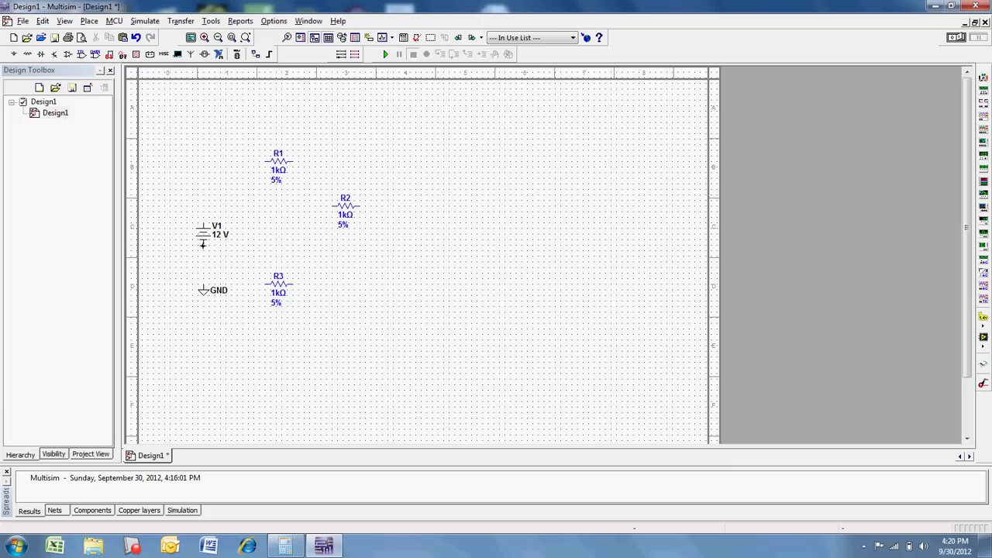
Step: Wire V1's bottom pin to GND, move R3 closer, and join its left end to that wire
click(203, 279)
drag(283, 291, 278, 276)
click(261, 338)
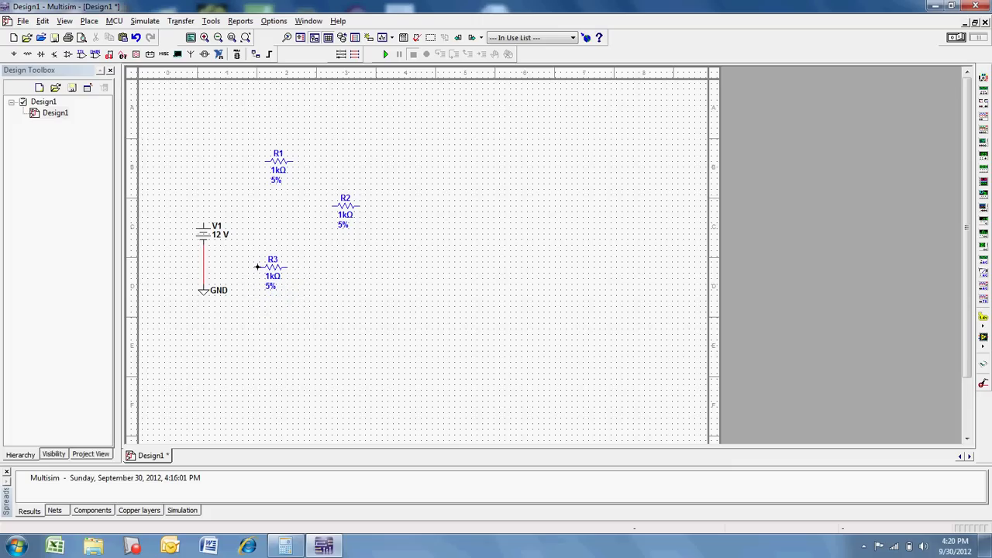
click(257, 267)
click(203, 268)
key(Escape)
Step: Rotate resistor R2 90° clockwise so it stands vertically
right_click(349, 208)
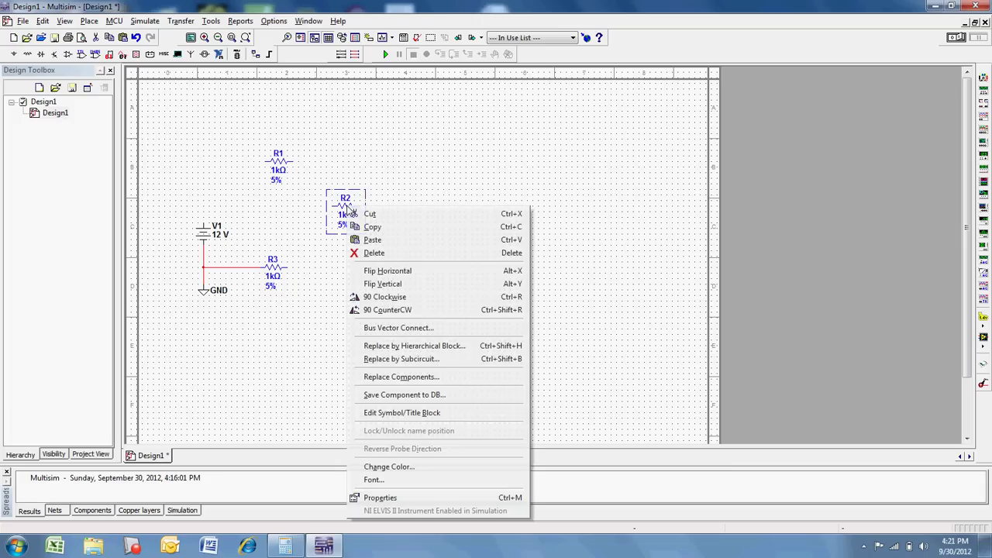
click(403, 299)
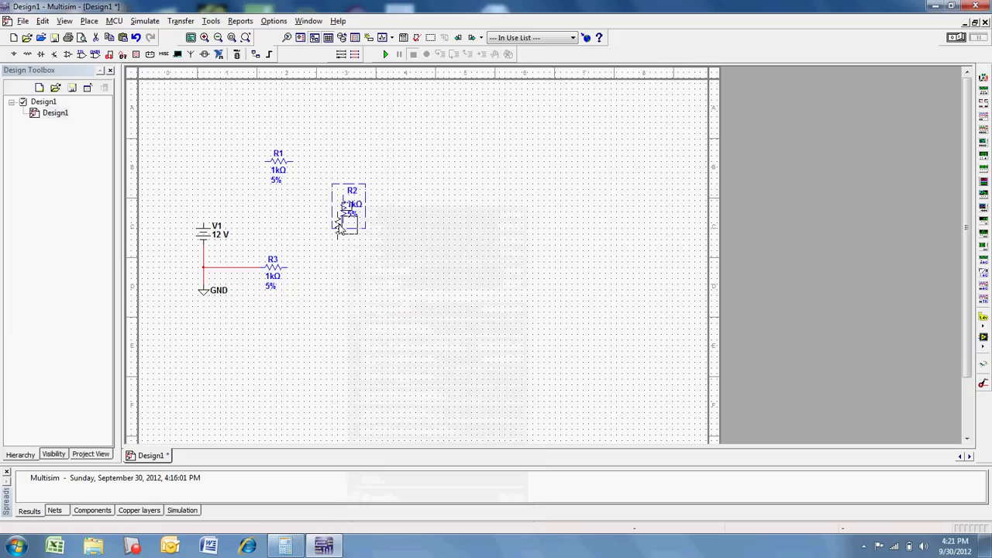
click(397, 314)
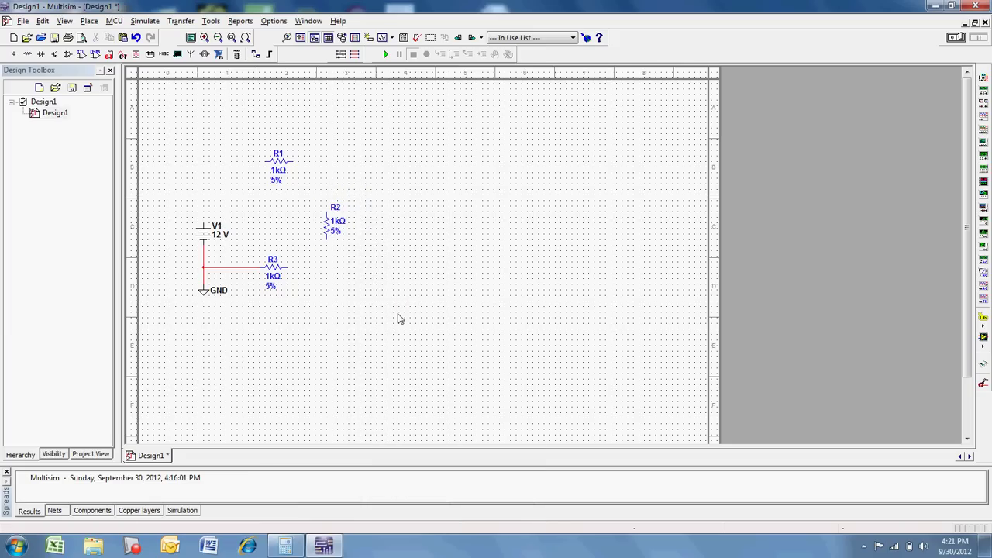
Step: Cancel the stray wires around R2 and shift R1 further to the left
click(398, 312)
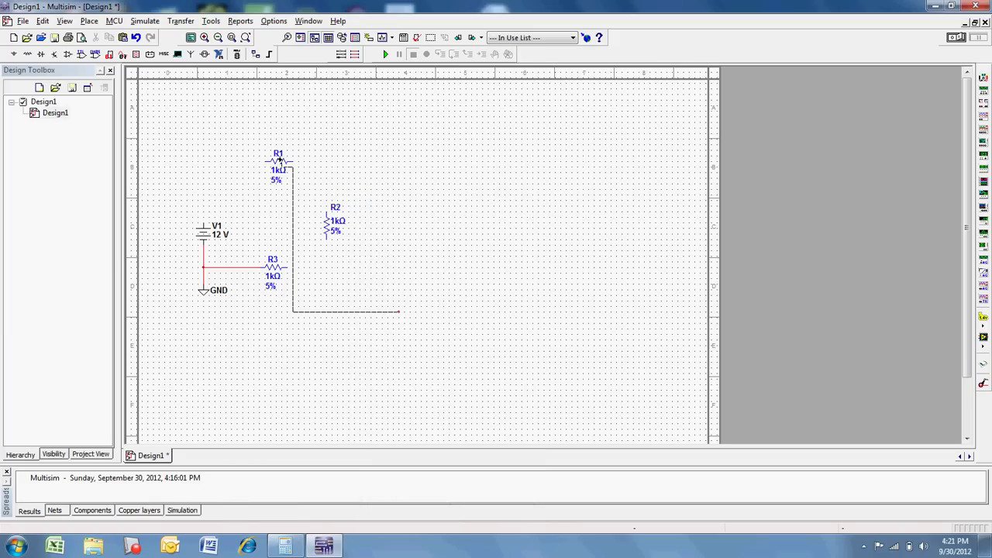
key(Escape)
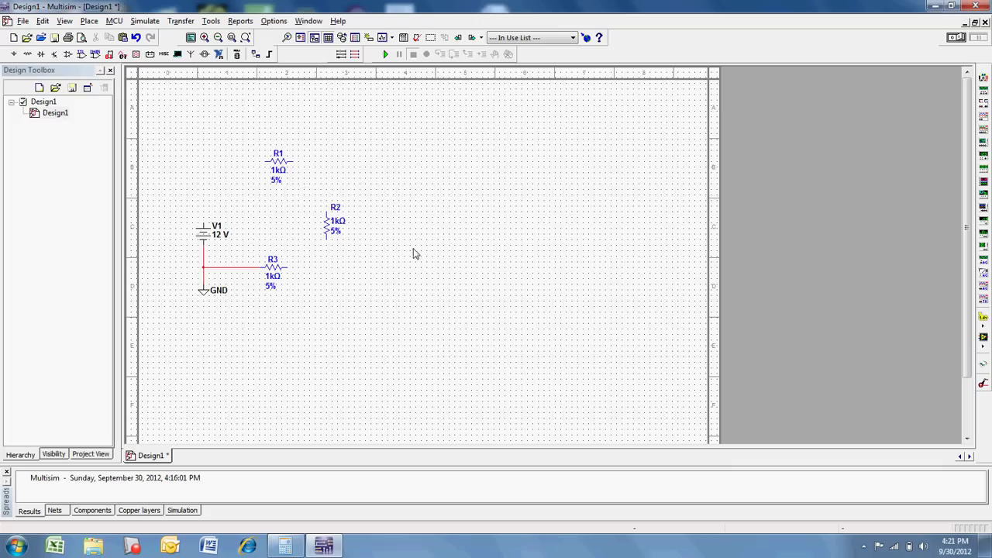
click(326, 238)
key(Escape)
drag(277, 165, 243, 164)
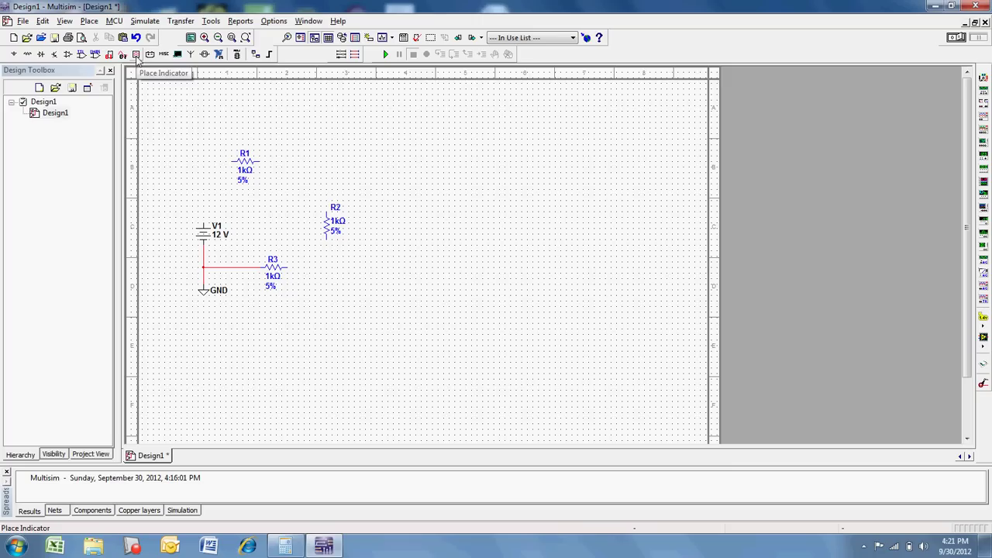
Step: Place the horizontal ammeter AMMETER_H as U1 beside R1, then close the browser
click(136, 55)
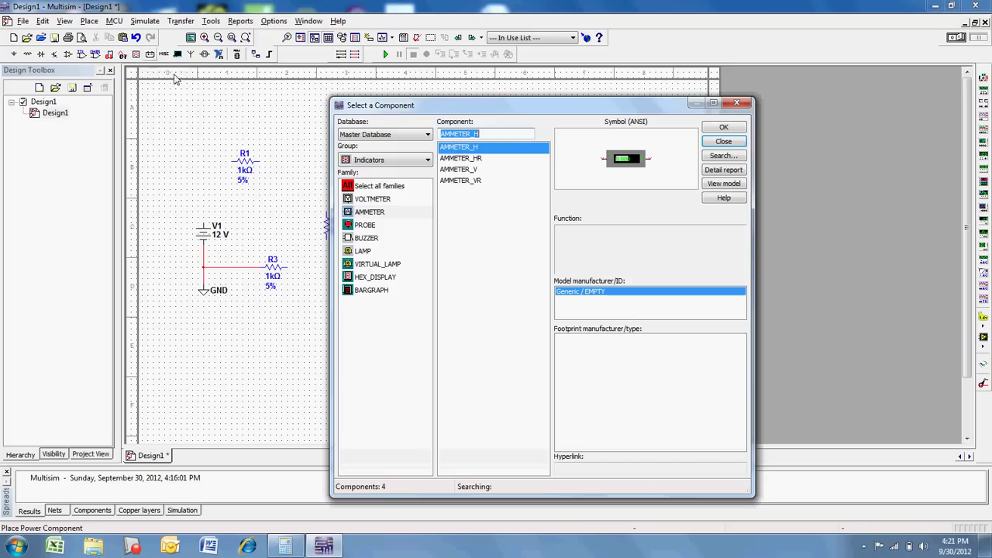
click(455, 150)
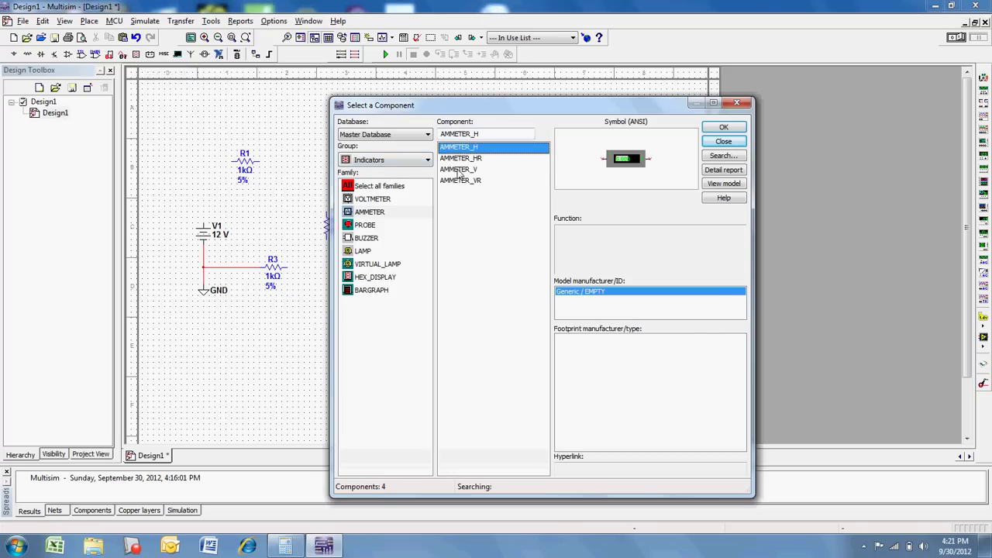
click(457, 170)
click(460, 147)
click(465, 169)
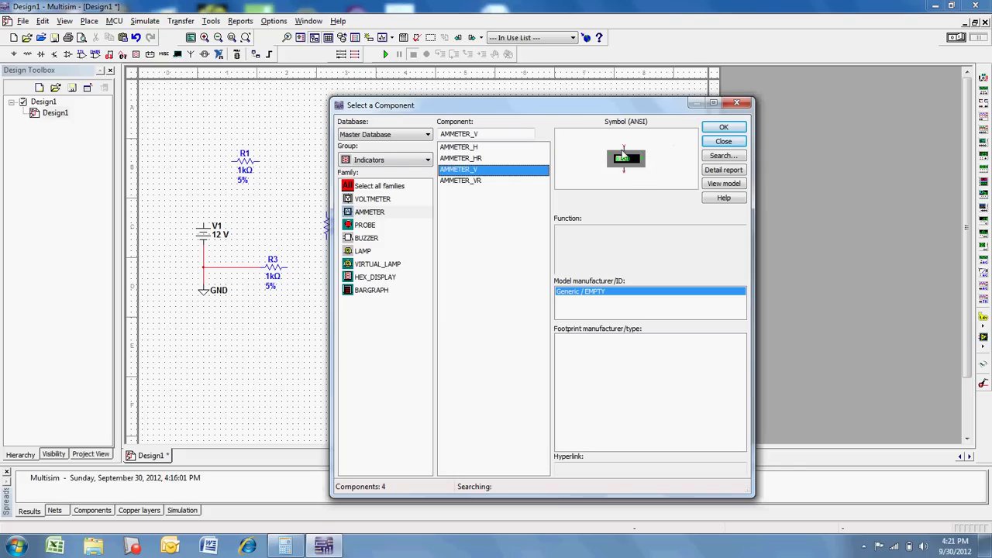
click(474, 151)
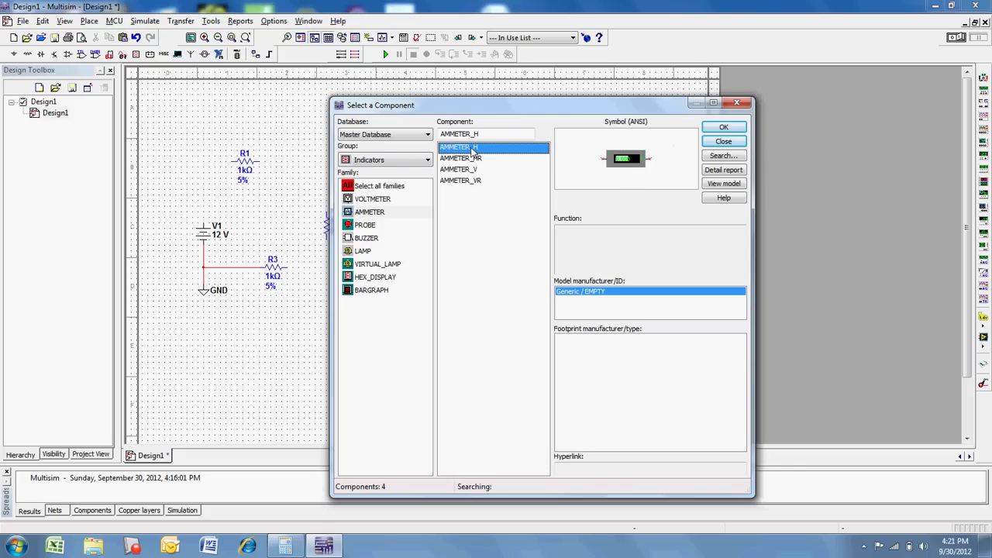
click(732, 128)
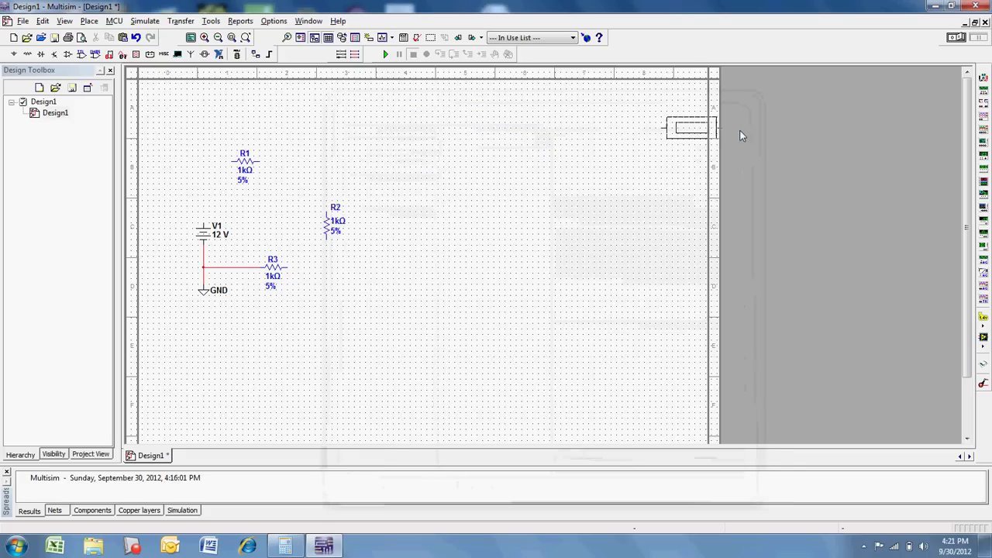
click(283, 166)
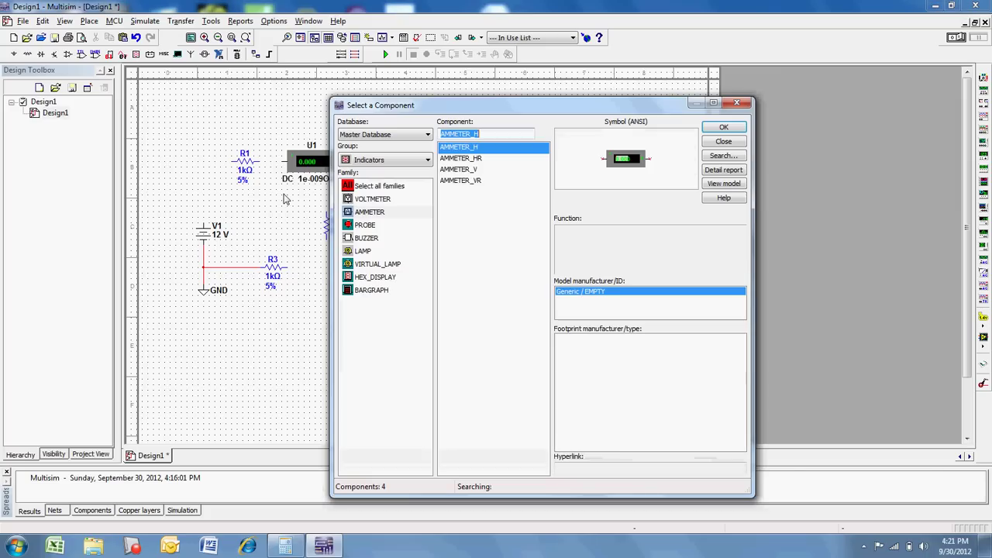
click(737, 142)
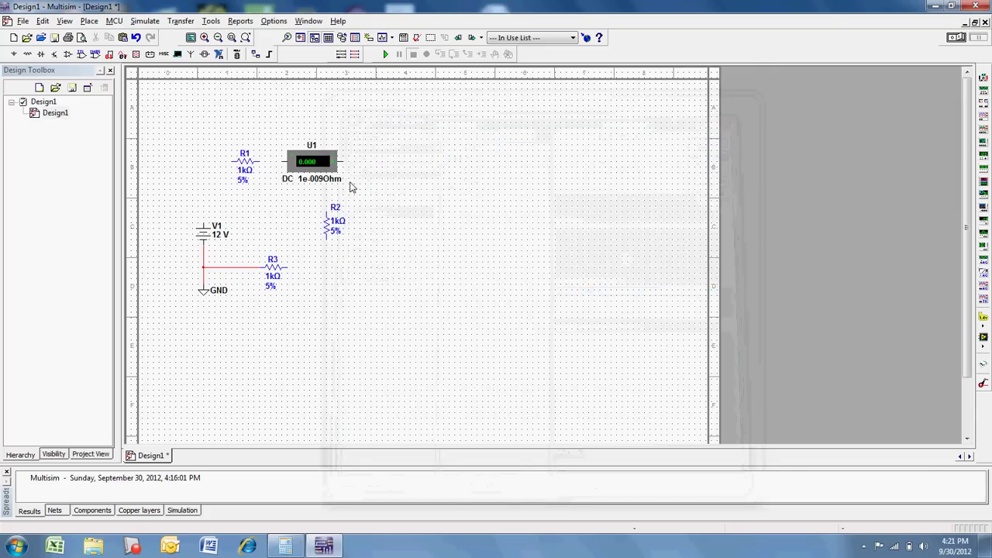
Step: Flip ammeter U1 horizontally, then flip it back to its original orientation
right_click(295, 166)
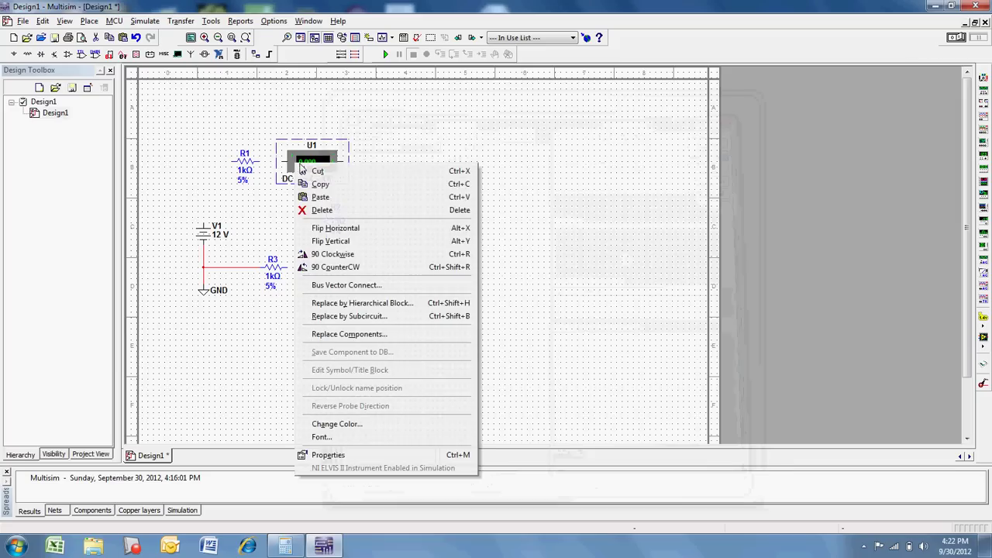
click(342, 226)
right_click(307, 166)
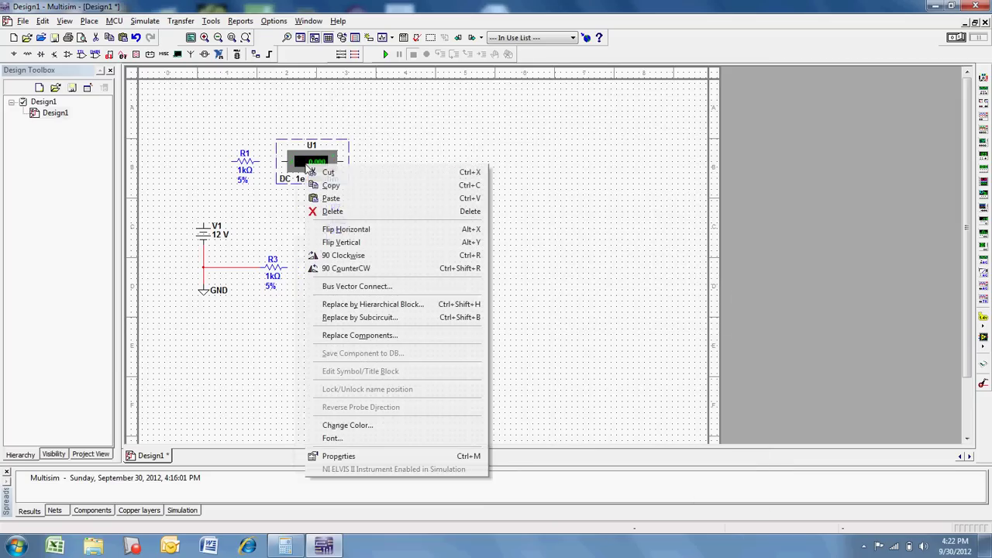
click(346, 229)
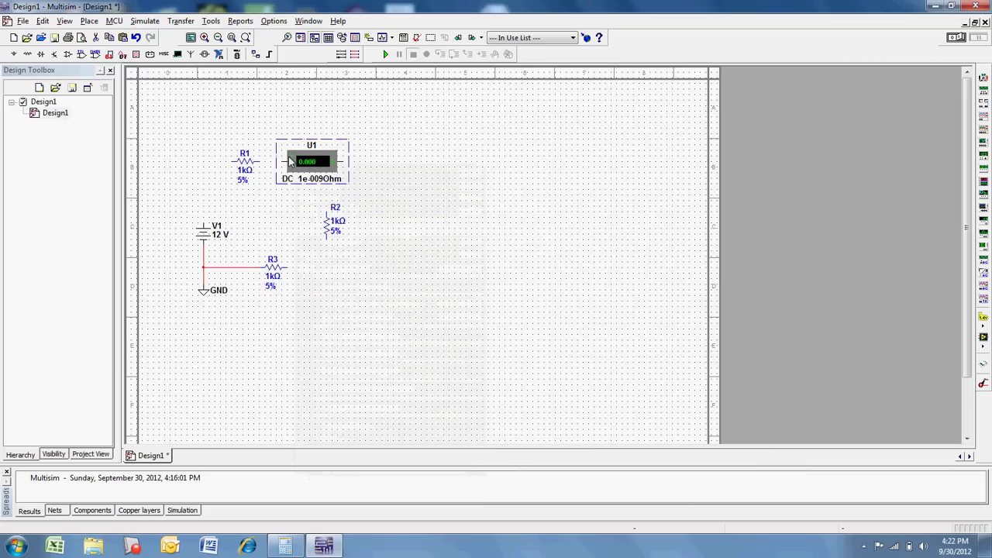
click(279, 215)
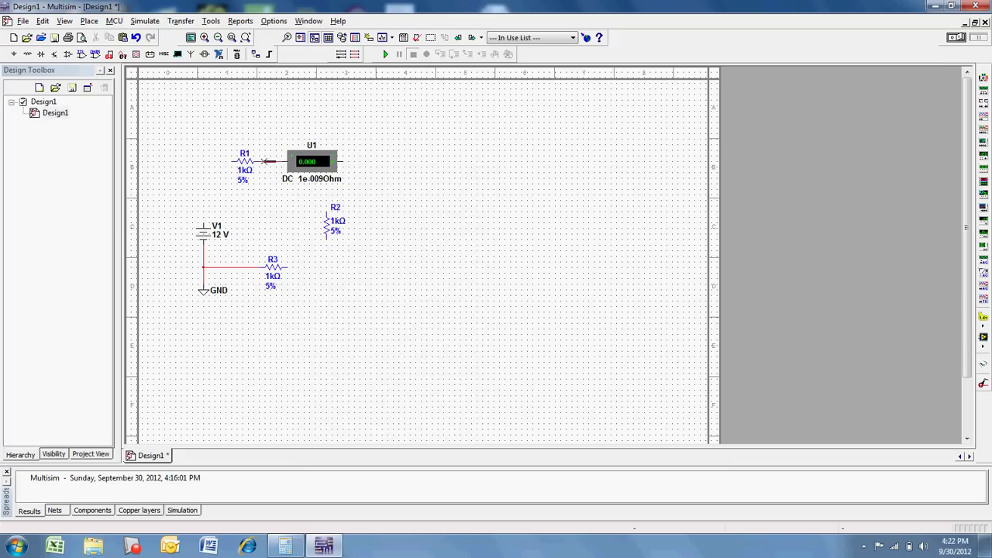
Step: Wire the ammeter's left terminal to R1 and shift R2 slightly to the right
drag(268, 161, 203, 223)
drag(334, 237, 361, 237)
click(378, 301)
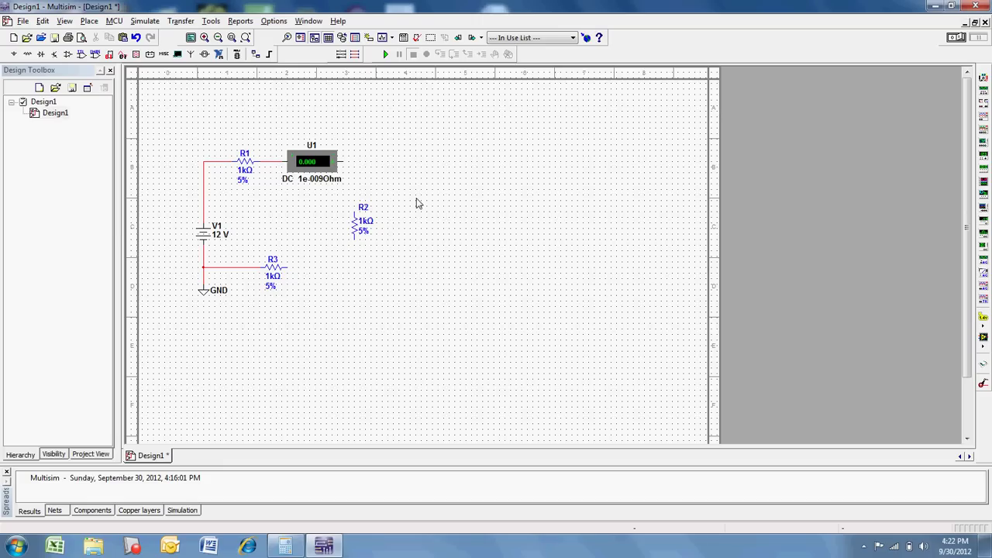
drag(331, 196, 404, 265)
click(453, 227)
Step: Paste two spare resistor copies, R4 and R5, then delete both
key(ctrl+v)
click(403, 266)
key(ctrl+v)
click(462, 289)
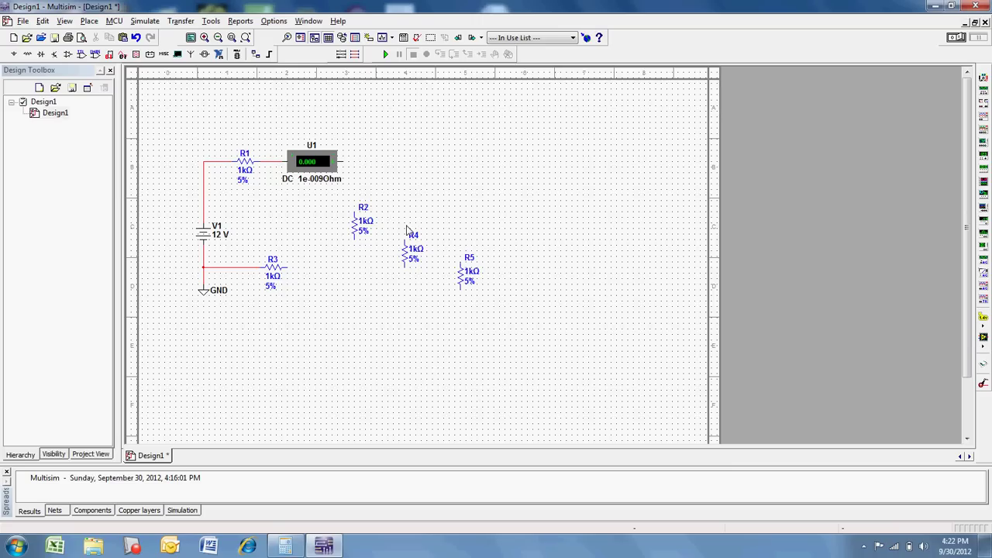
drag(395, 203, 427, 305)
key(Delete)
drag(431, 235, 502, 324)
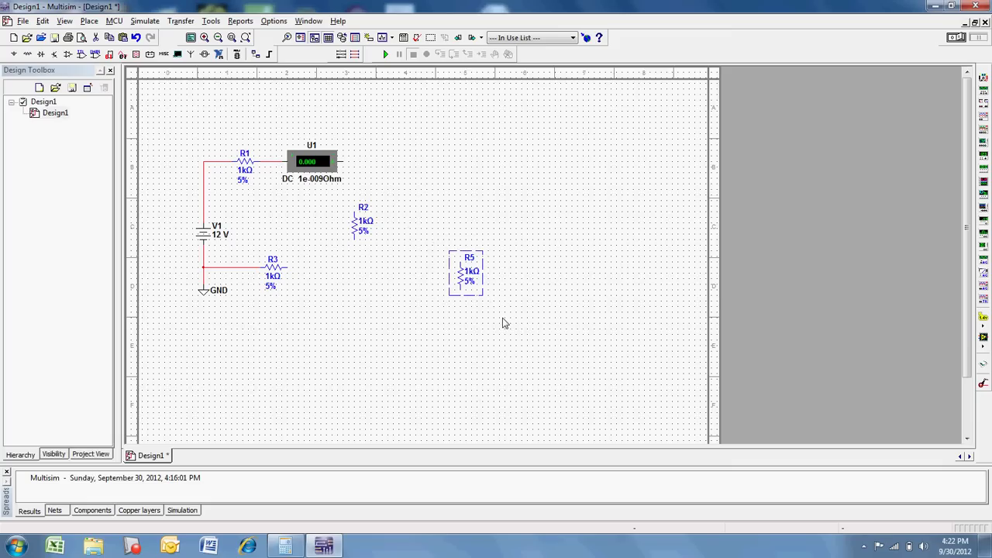
key(Delete)
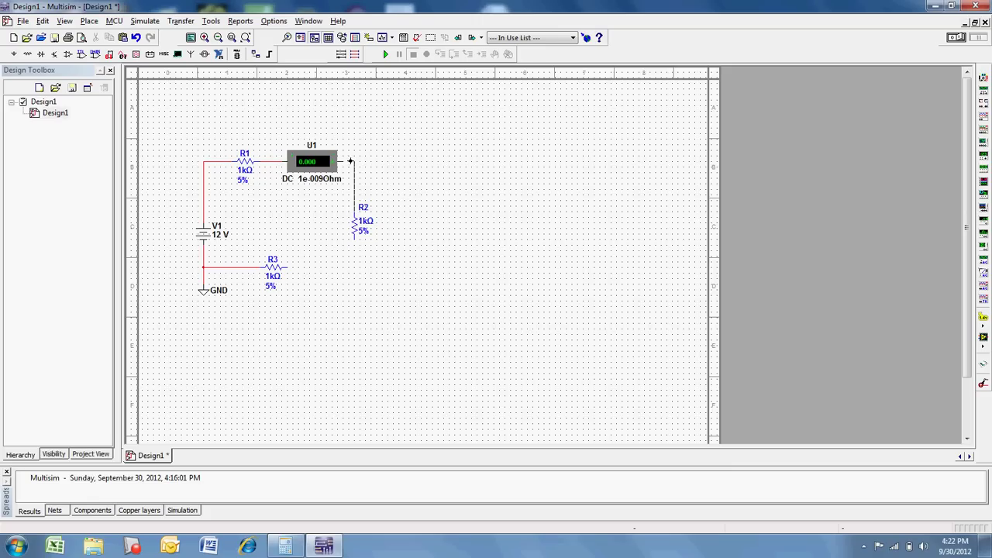
Step: Wire R2's top to the ammeter's right terminal and R2's bottom to R3
click(342, 161)
click(354, 240)
click(288, 267)
Step: Place multimeter XMM1 right of R2, rotating it 90° clockwise and then undoing that
click(985, 79)
click(424, 216)
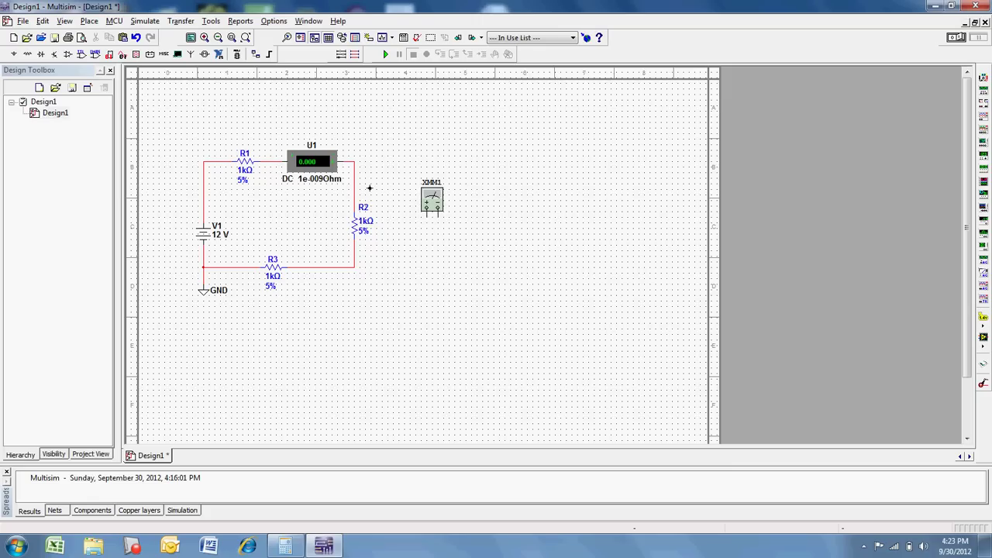
key(Escape)
right_click(431, 200)
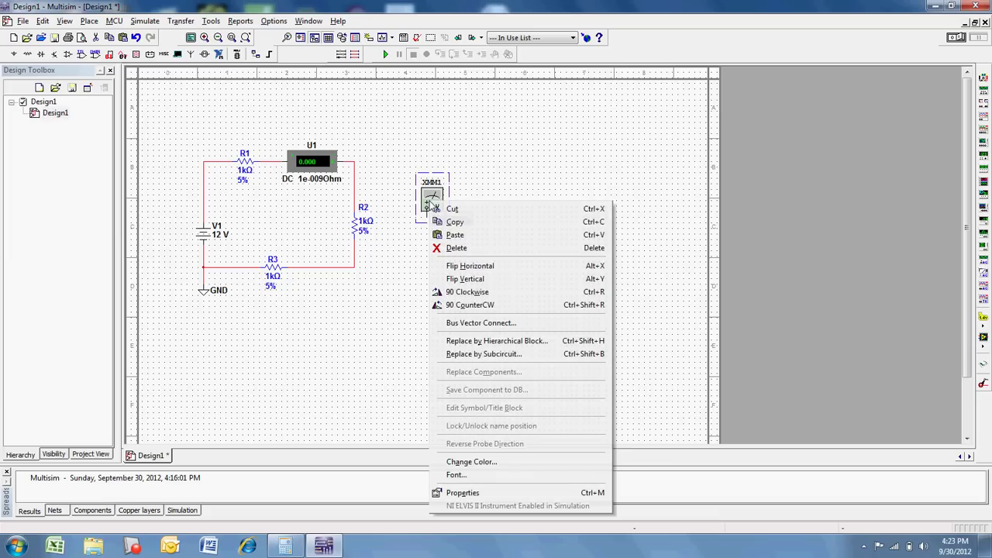
click(479, 292)
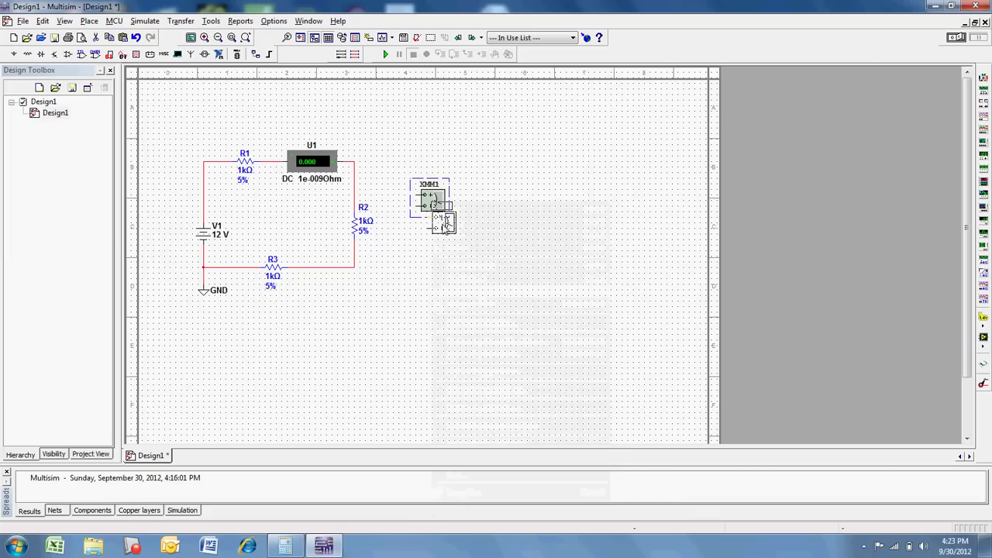
key(ctrl+z)
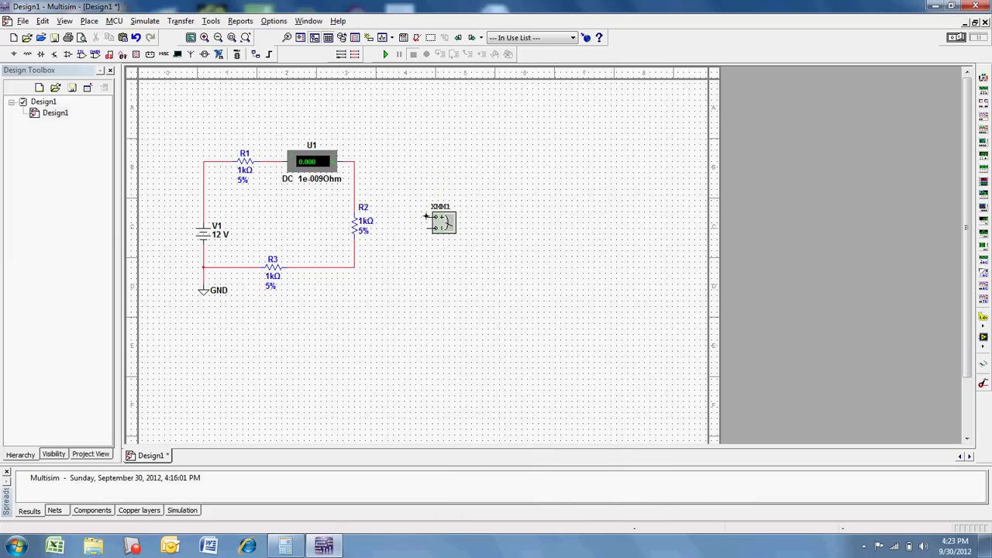
Step: Wire XMM1's + terminal to R2's top and its − terminal to R2's bottom
click(425, 218)
click(356, 194)
click(427, 228)
click(355, 246)
Step: Reroute the top multimeter wire and redraw the lower one to R2's lower node
click(367, 206)
drag(385, 205, 382, 236)
click(365, 240)
click(415, 278)
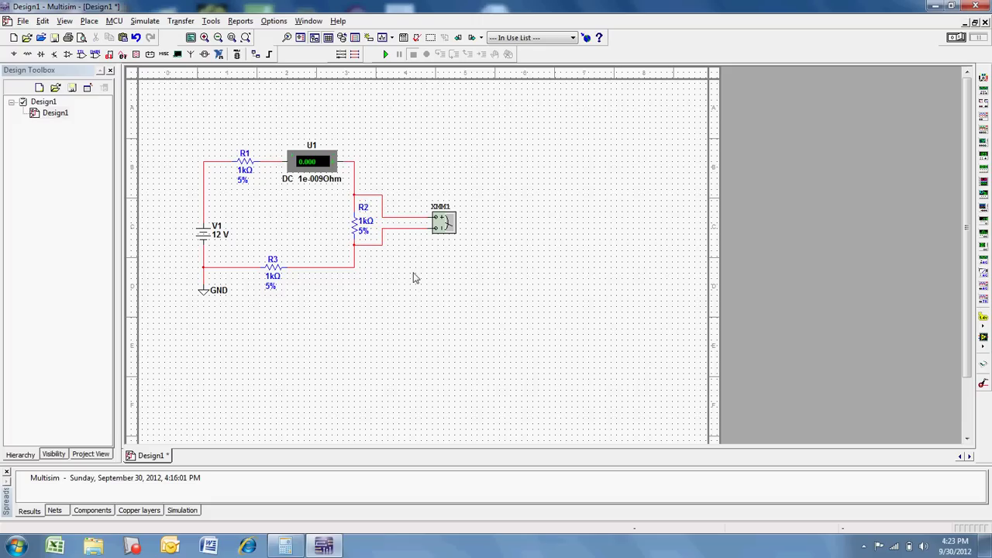
click(376, 245)
key(Delete)
click(426, 229)
click(356, 255)
Step: Open the XMM1 panel, move it above the circuit, and switch it to voltage (V)
click(441, 224)
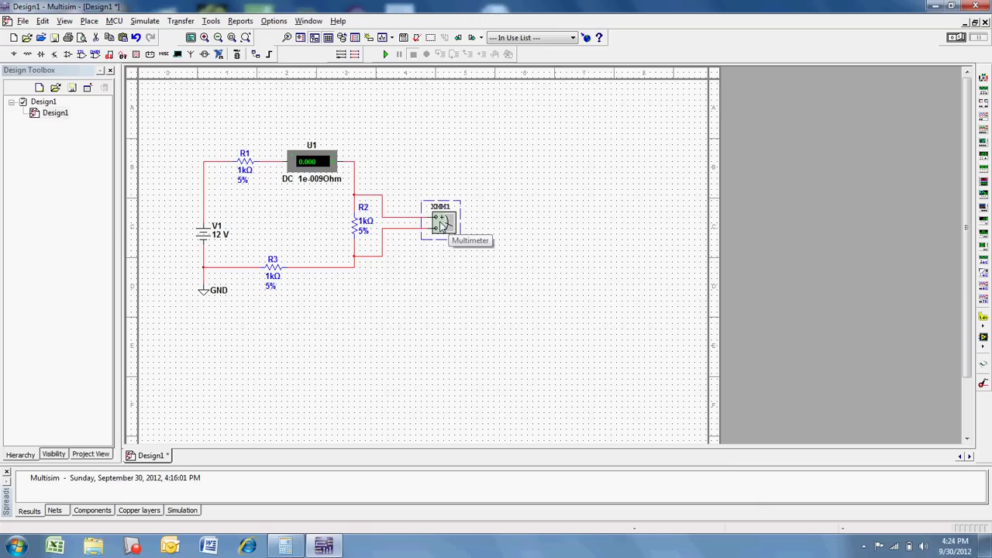
double_click(441, 224)
drag(482, 231, 551, 118)
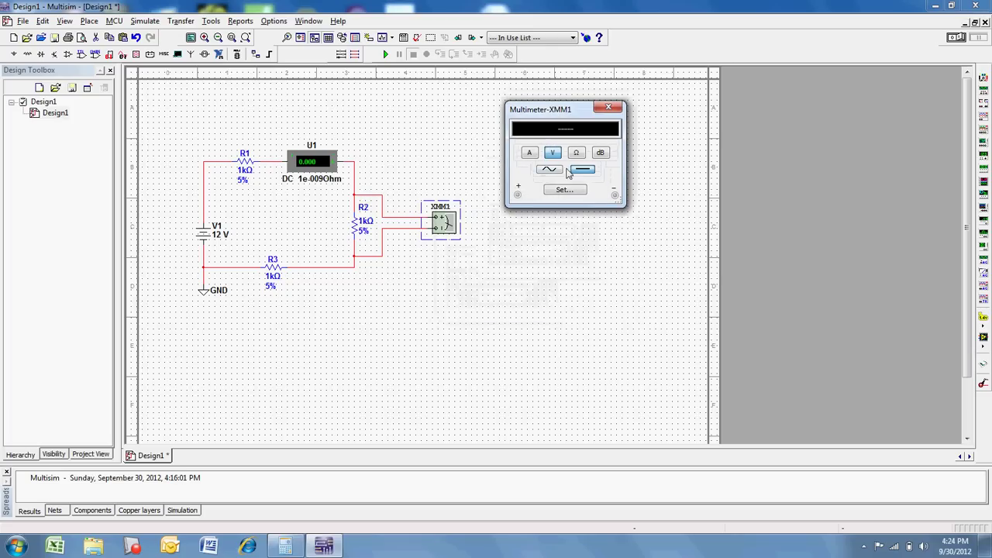
click(530, 154)
click(553, 155)
Step: Run the simulation so XMM1 reads 4 V across R2 and U1 shows 4.000 mA
click(961, 37)
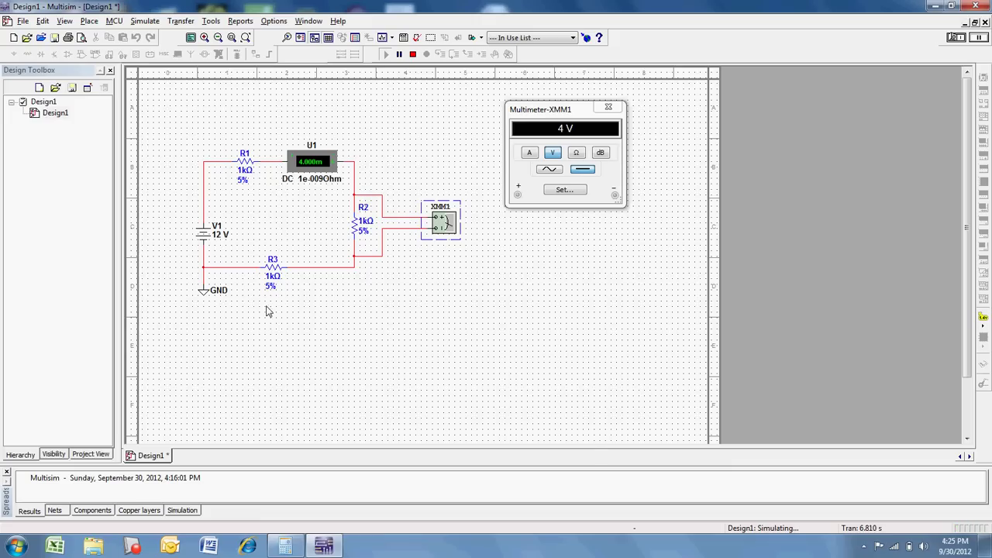
Step: Compute 12 ÷ 3000 = 0.004 in Windows Calculator beside the multimeter panel, then close it
click(287, 546)
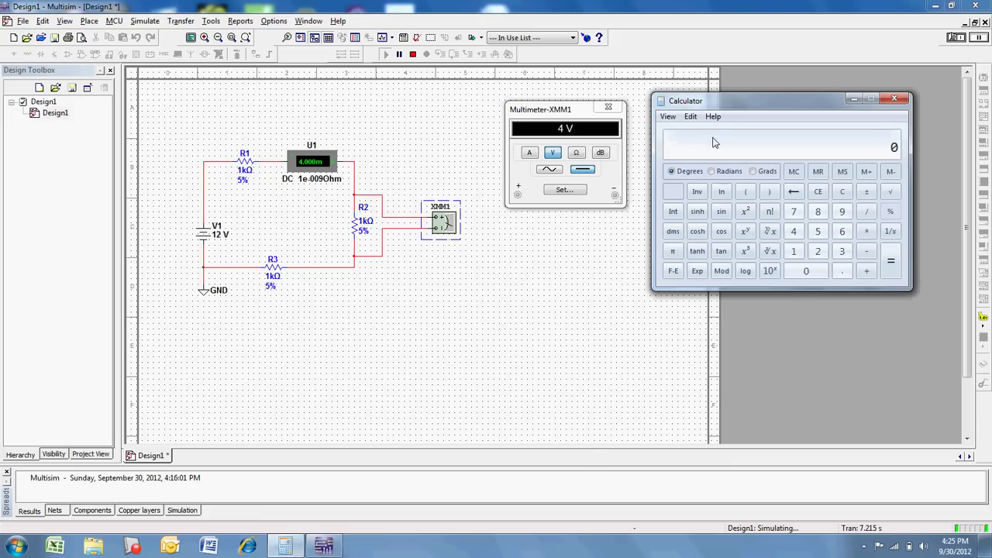
drag(711, 104, 535, 226)
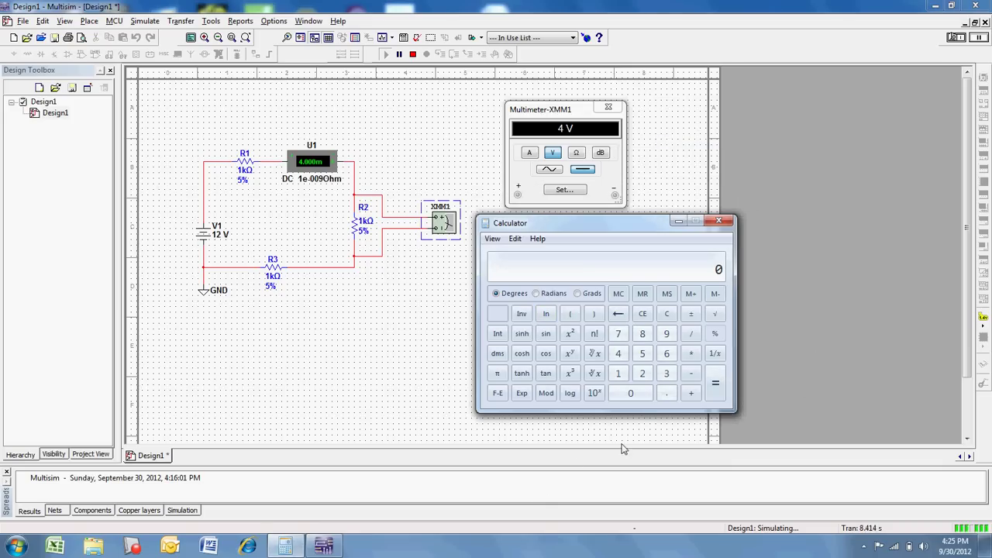
click(617, 373)
click(648, 379)
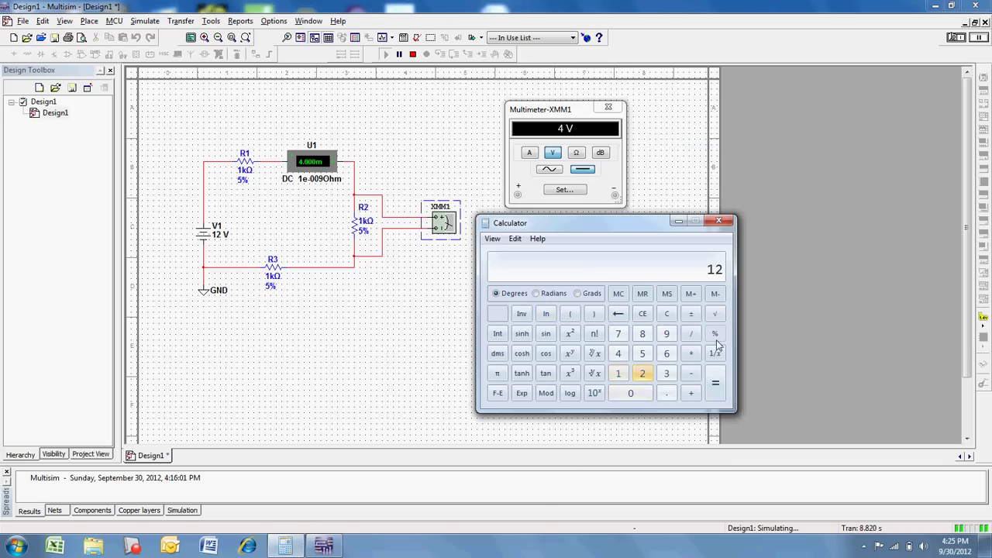
click(692, 335)
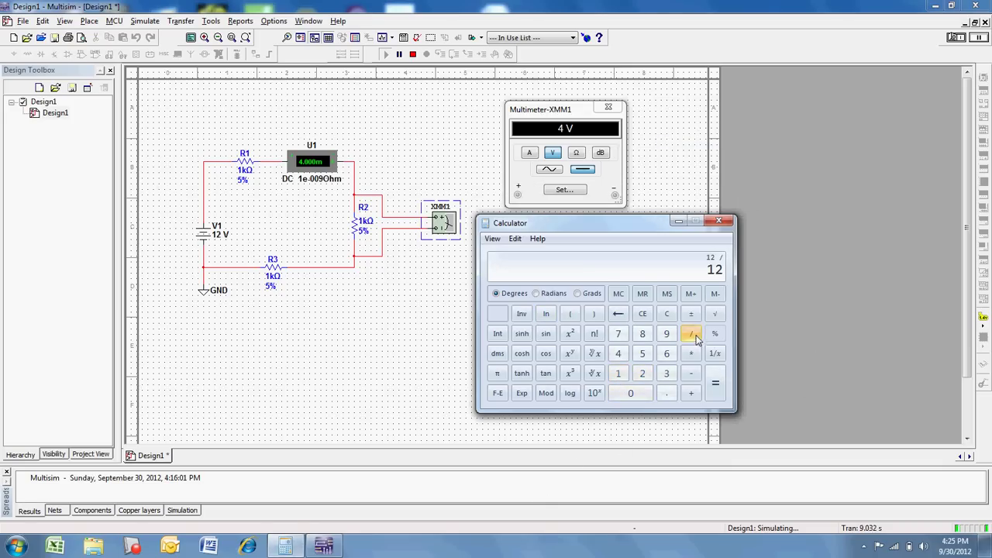
click(665, 375)
click(637, 395)
click(639, 396)
click(639, 395)
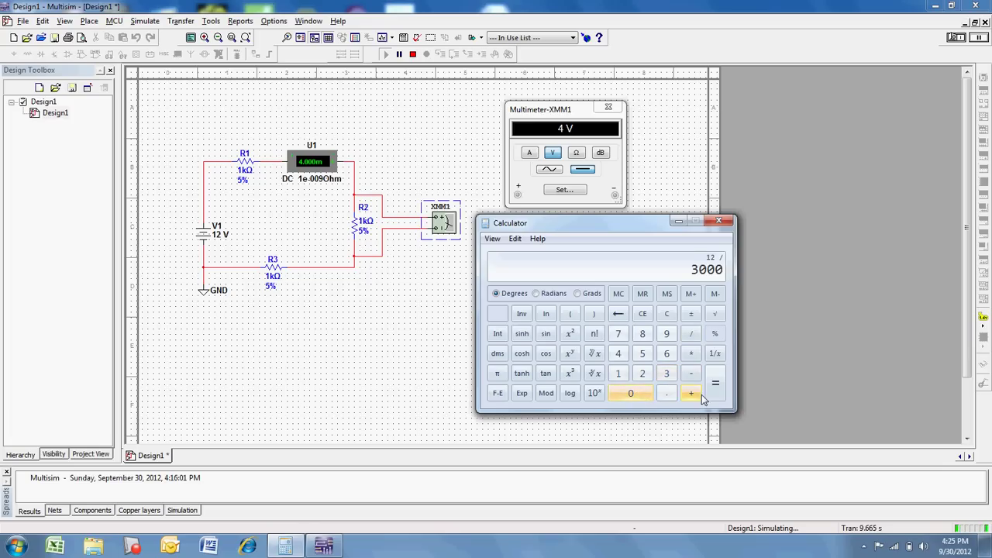
click(716, 387)
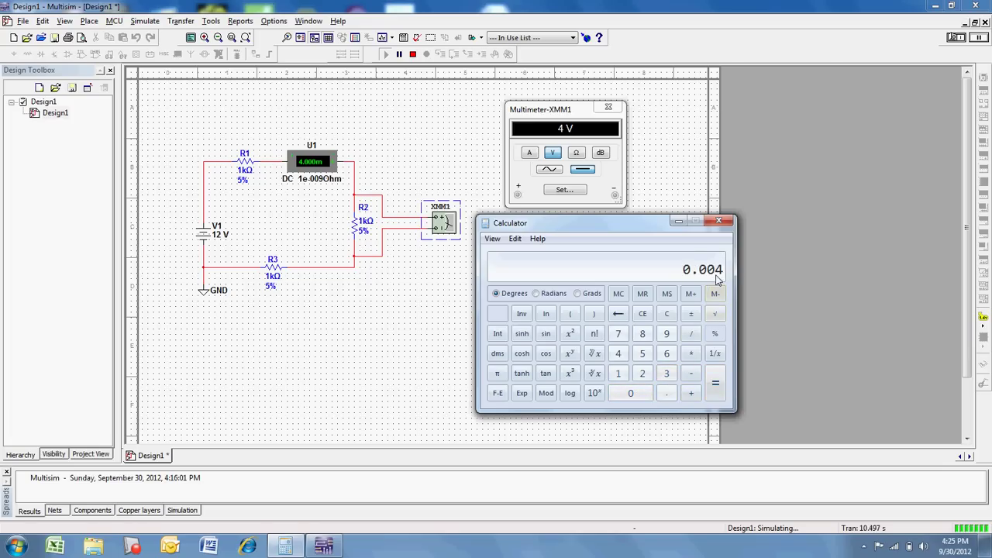
click(720, 222)
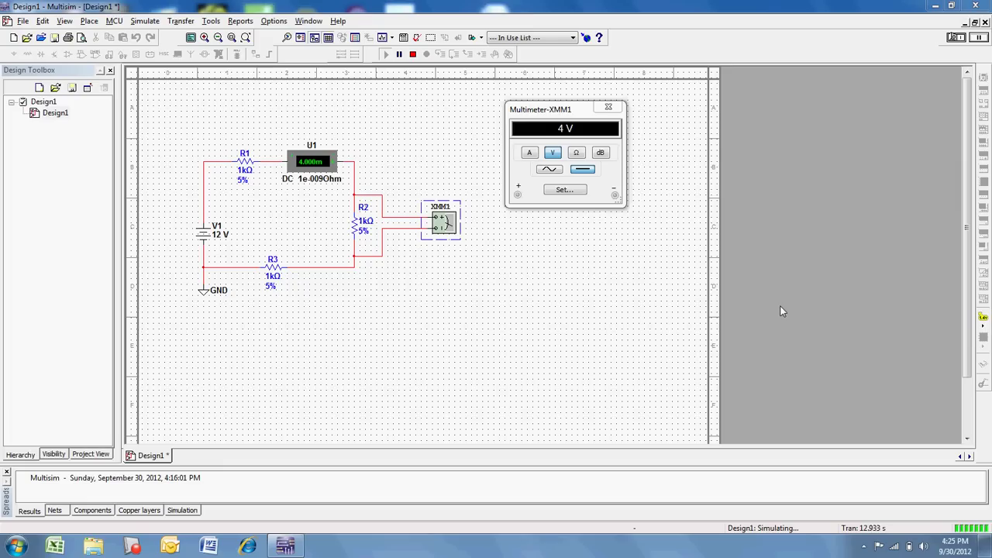
Step: Toggle the simulation switch to stop the running simulation
click(955, 38)
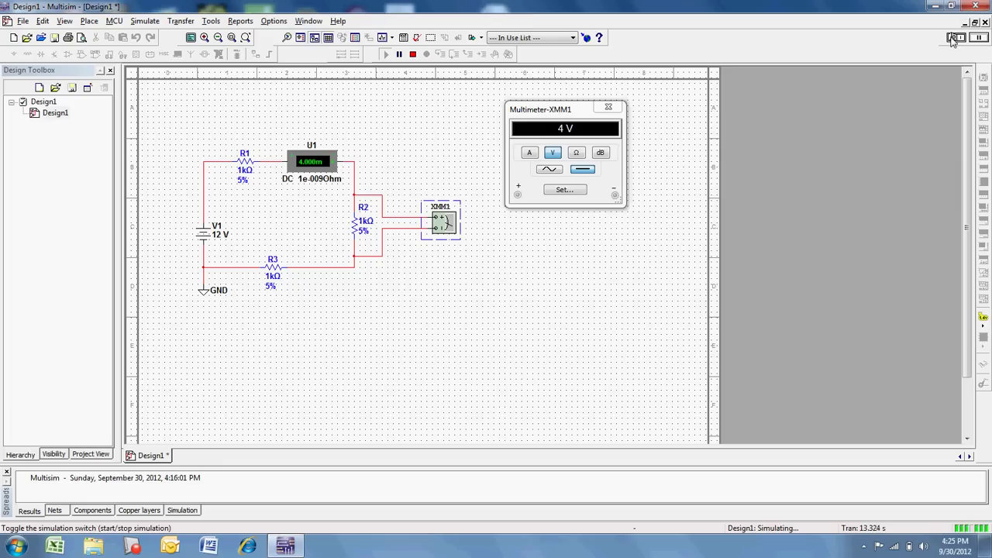